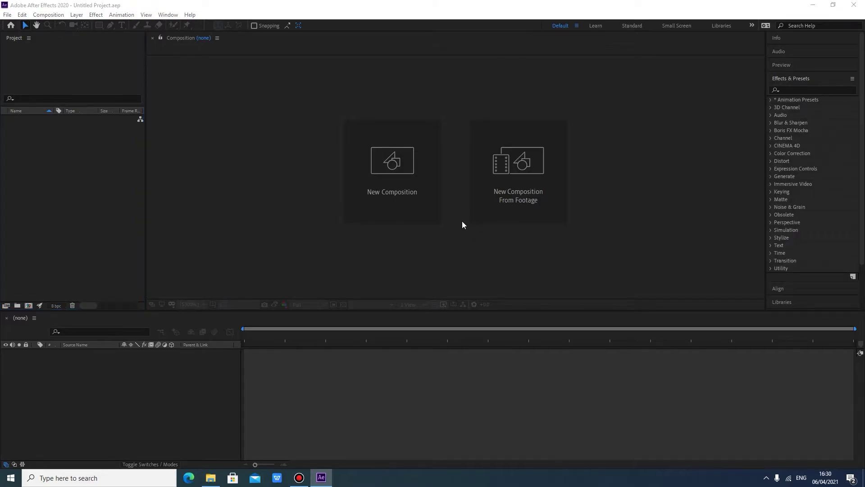
# Create the main composition 'Komposisi utama' at 1920×1080, 59.94 fps
pyautogui.click(379, 172)
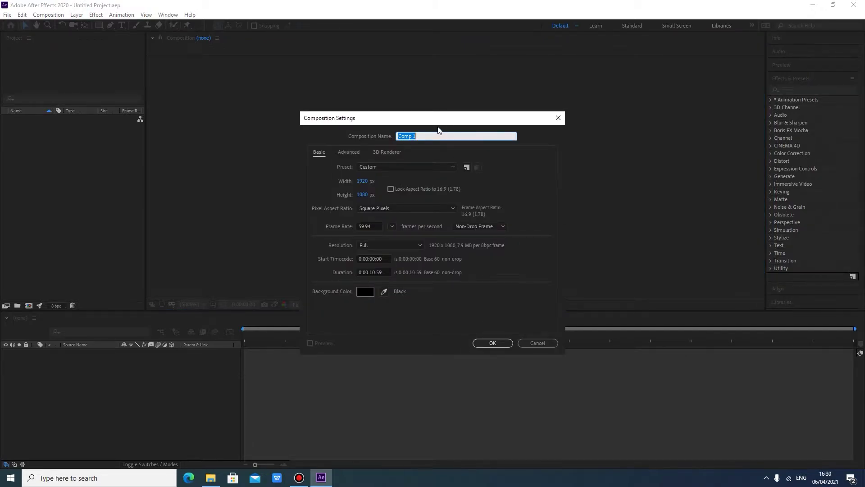
pyautogui.press('BackSpace')
pyautogui.write('Komposisi utama')
pyautogui.click(494, 344)
# Add a second 1920×1080 composition named pattern from the Project panel
pyautogui.rightClick(53, 190)
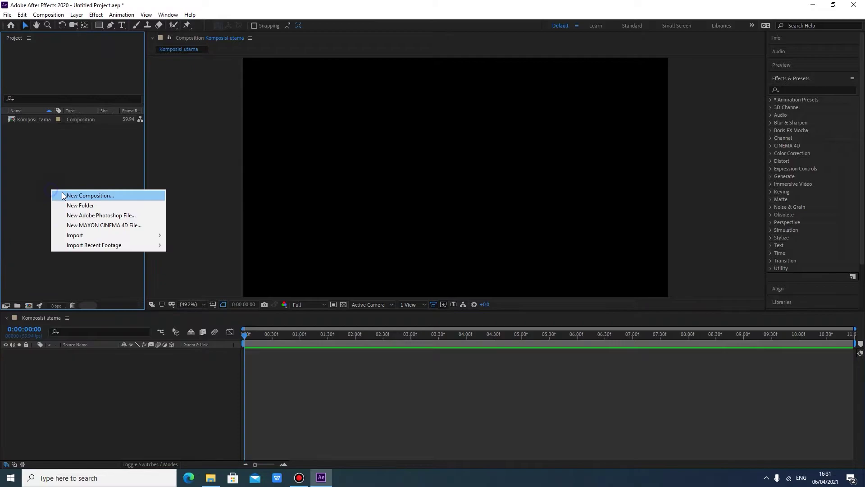
pyautogui.click(62, 192)
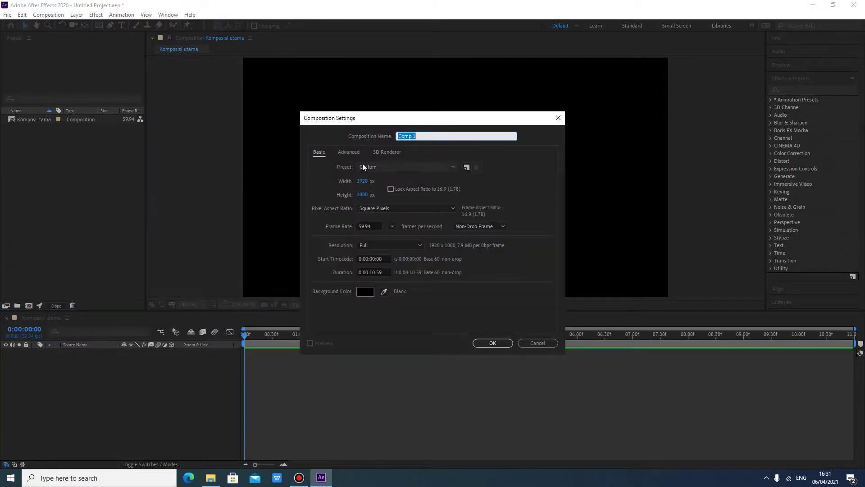
pyautogui.press('BackSpace')
pyautogui.write('pattren')
pyautogui.click(494, 343)
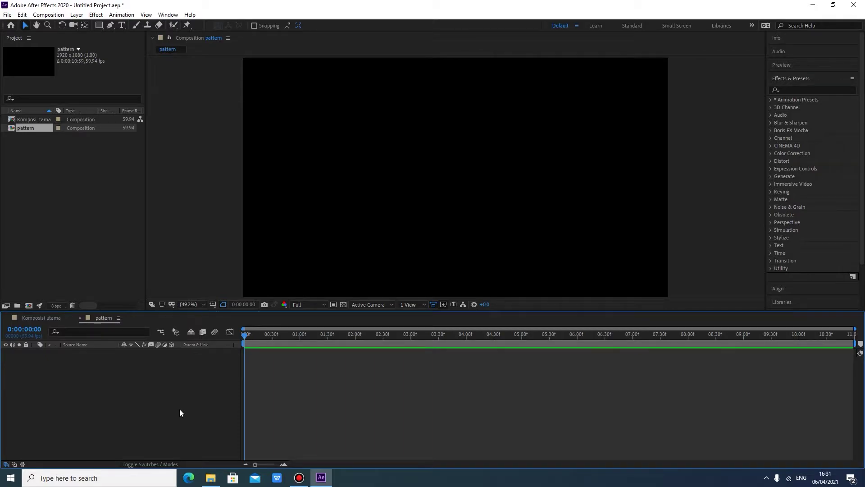
# Draw a small rectangle in the upper-left of the frame with no fill
pyautogui.click(100, 25)
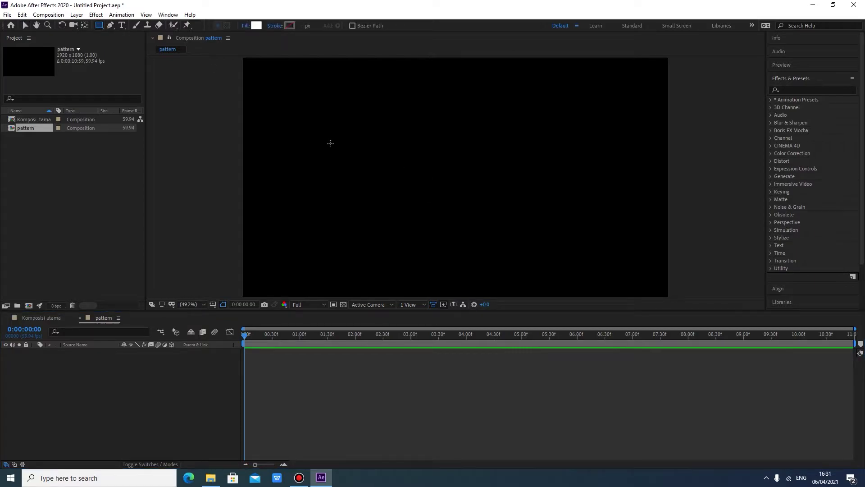
pyautogui.moveTo(324, 142); pyautogui.dragTo(362, 165)
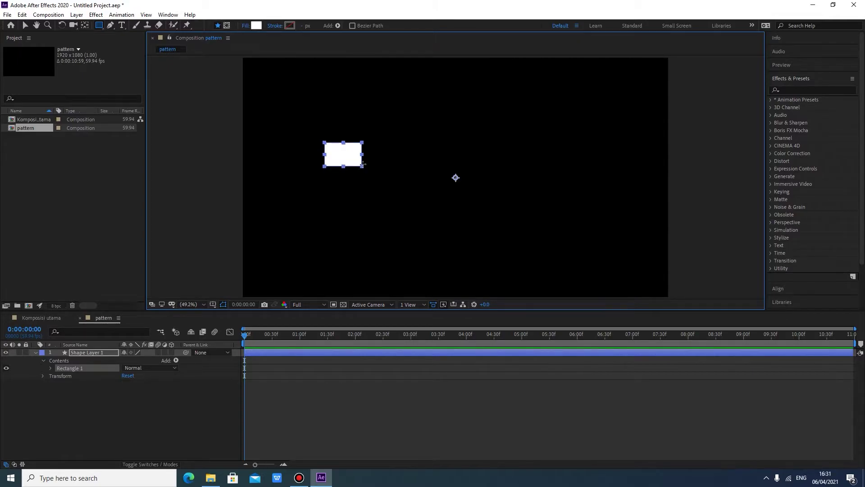
pyautogui.click(257, 26)
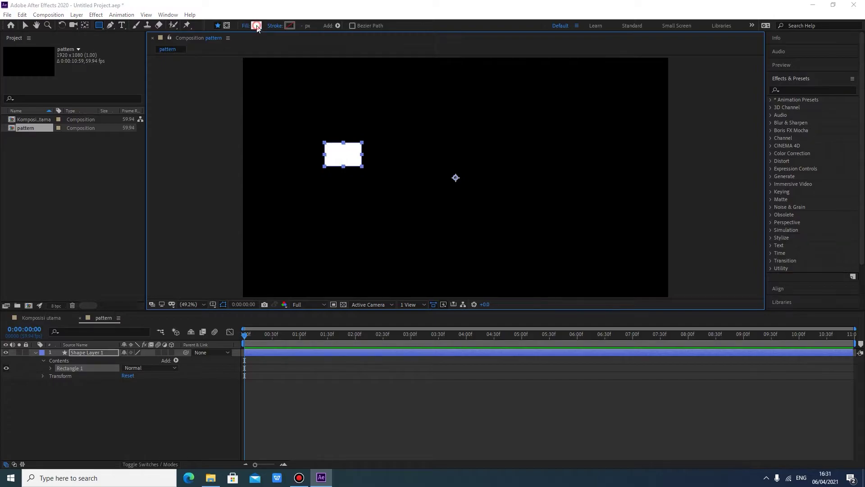
pyautogui.click(543, 166)
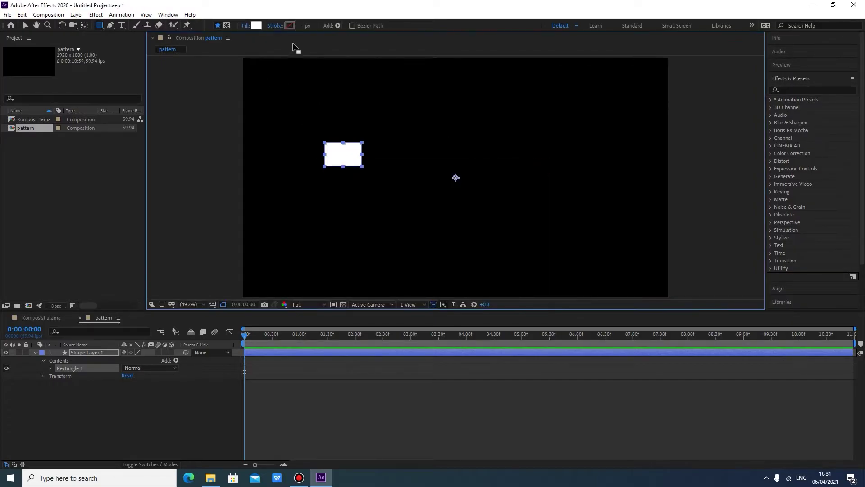
pyautogui.click(245, 25)
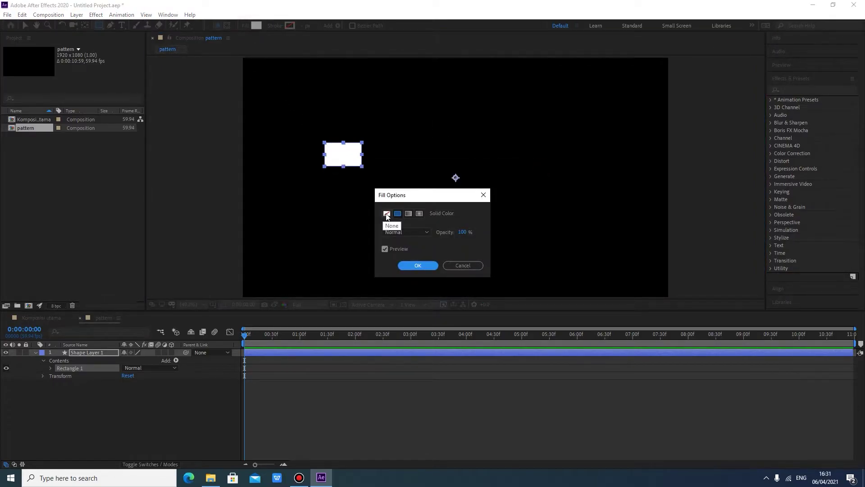
pyautogui.click(386, 213)
pyautogui.click(418, 266)
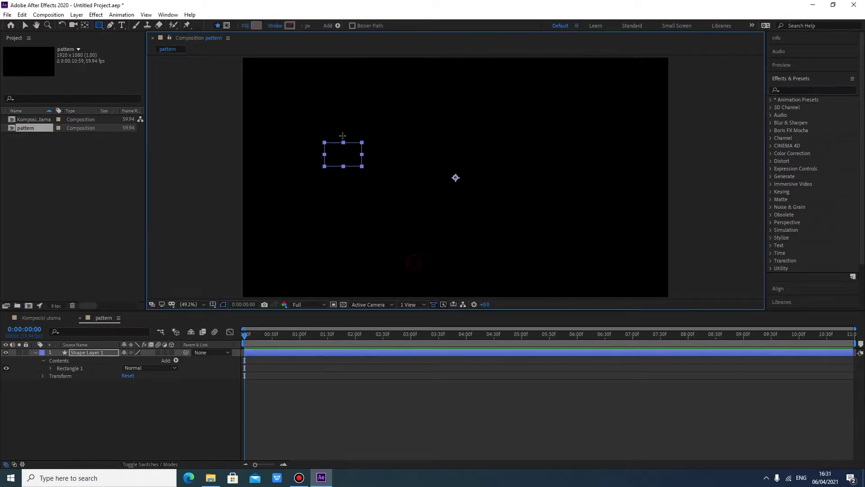
# Give the rectangle a solid white 8 px stroke outline
pyautogui.click(291, 25)
pyautogui.click(542, 165)
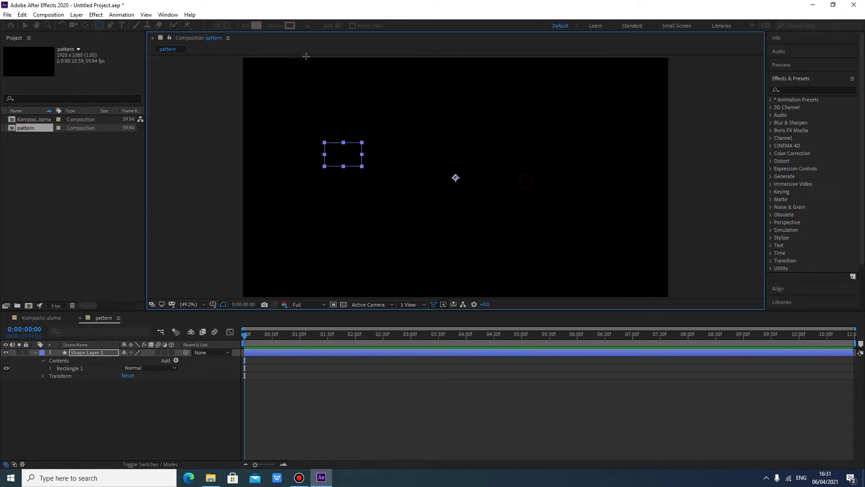
pyautogui.click(275, 26)
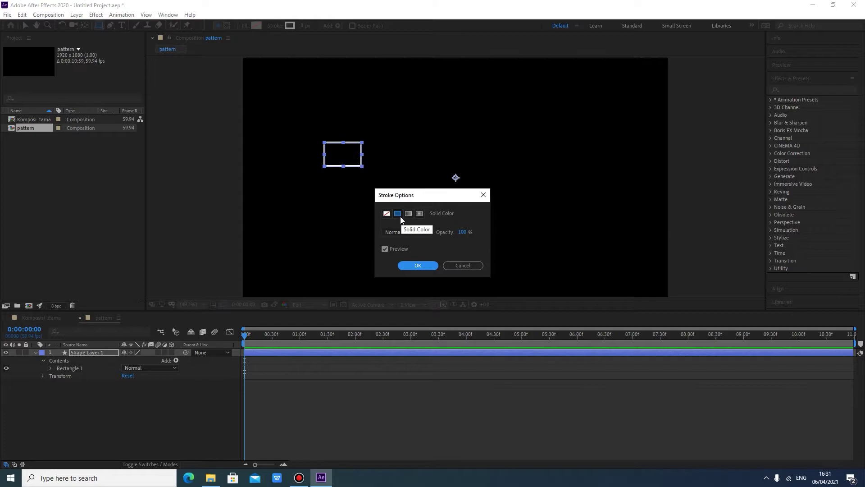
pyautogui.click(419, 266)
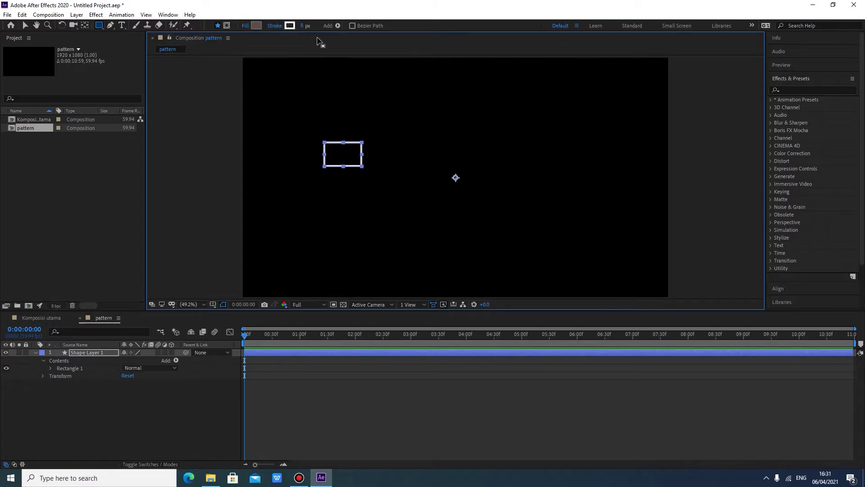
# Add Trim Paths to the rectangle and set its Start to 100%
pyautogui.click(177, 361)
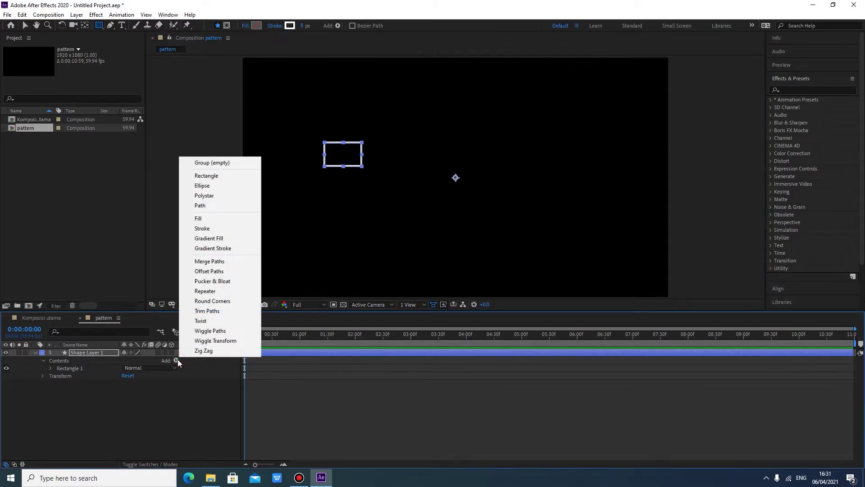
pyautogui.click(209, 311)
pyautogui.click(59, 383)
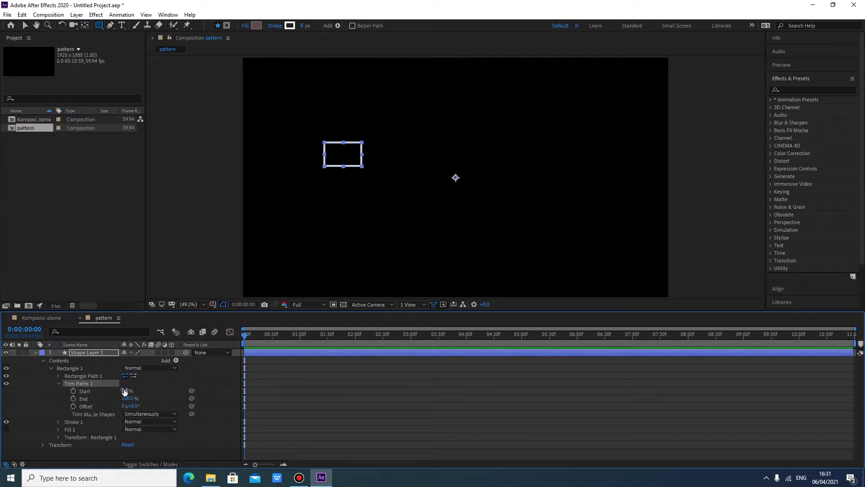
pyautogui.moveTo(125, 391); pyautogui.dragTo(125, 391)
pyautogui.click(124, 390)
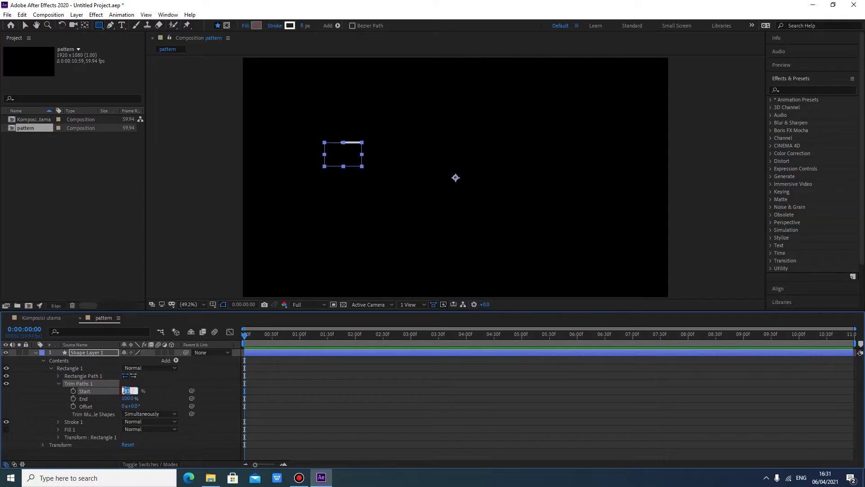
pyautogui.write('100')
pyautogui.press('Return')
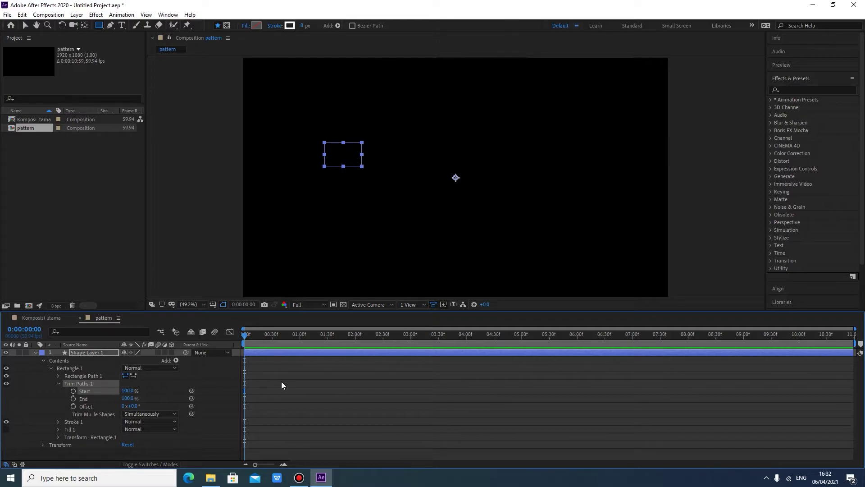
# At frame 20, lower Trim Paths Start to reveal part of the outline
pyautogui.hotkey('shift', 'pagedown')
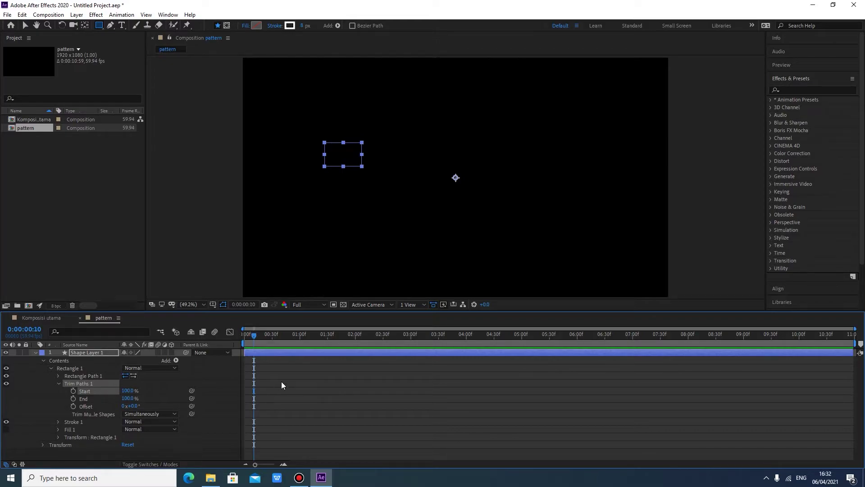
pyautogui.hotkey('shift', 'pagedown')
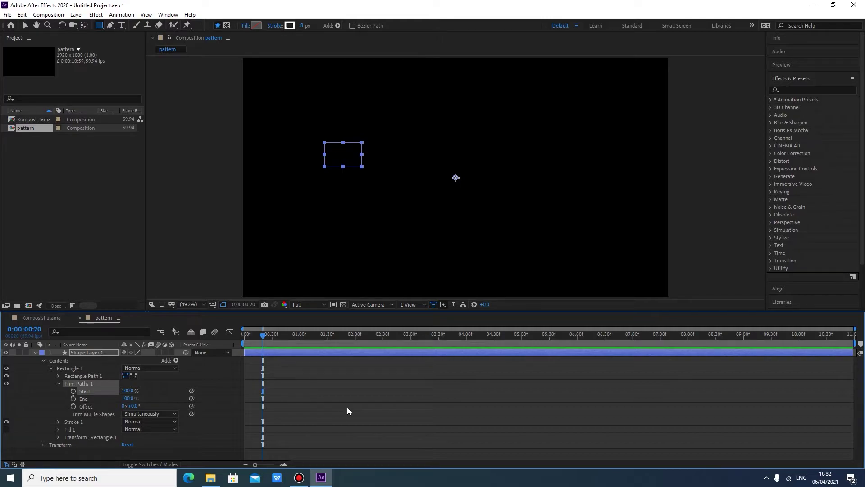
pyautogui.moveTo(255, 464); pyautogui.dragTo(271, 464)
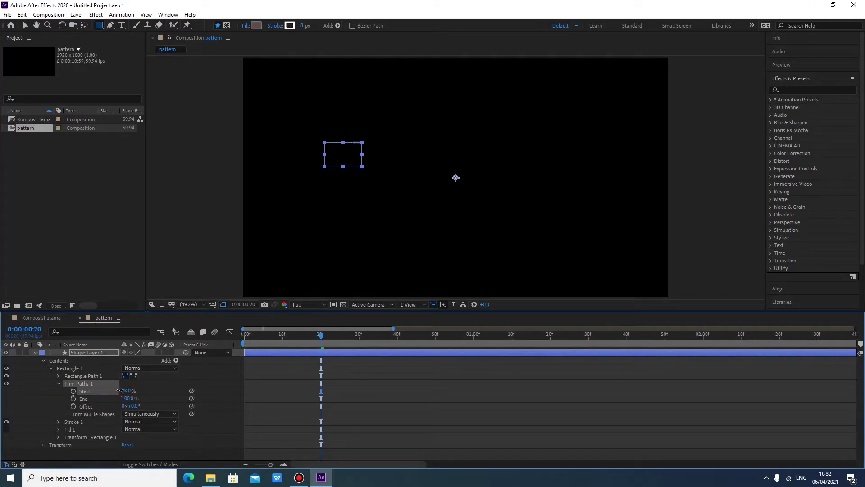
pyautogui.moveTo(128, 391); pyautogui.dragTo(76, 394)
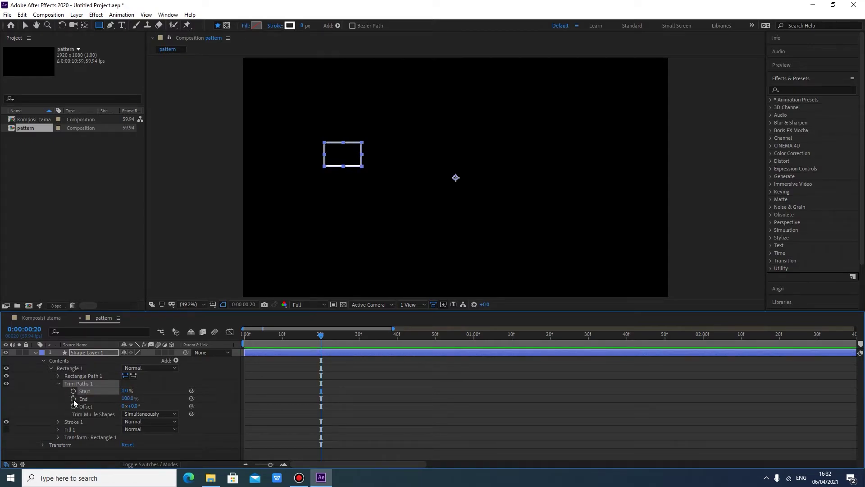
# Keyframe Trim Paths Start at frame 20 and at 100% on frame 0
pyautogui.click(73, 391)
pyautogui.hotkey('shift', 'pageup')
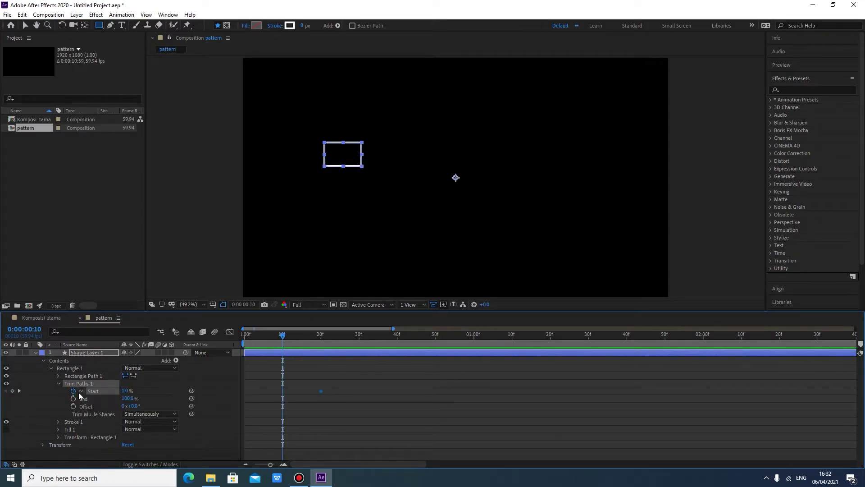
pyautogui.hotkey('shift', 'pageup')
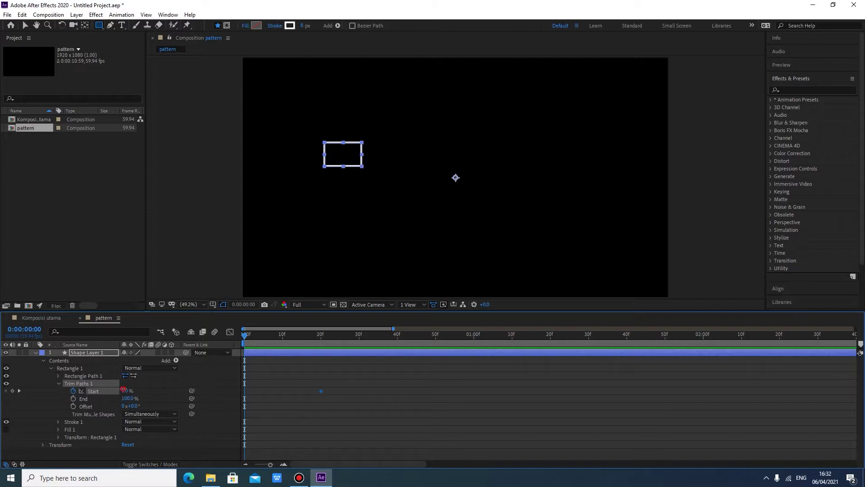
pyautogui.click(124, 390)
pyautogui.write('100')
pyautogui.press('Return')
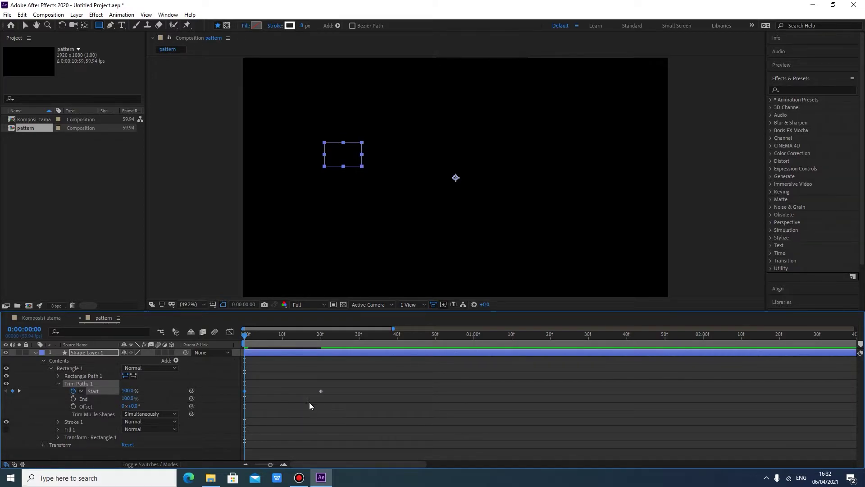
# Select both Start keyframes, then preview the trim animation
pyautogui.click(316, 402)
pyautogui.moveTo(336, 406); pyautogui.dragTo(236, 372)
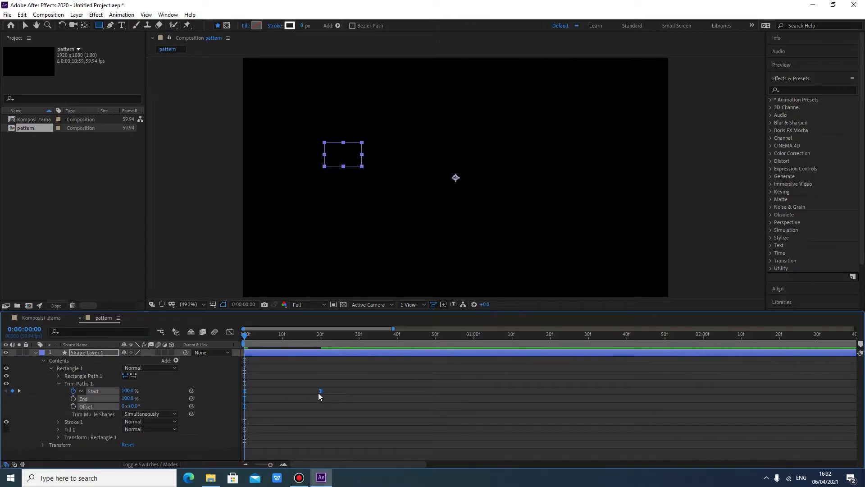
pyautogui.click(374, 421)
pyautogui.press('space')
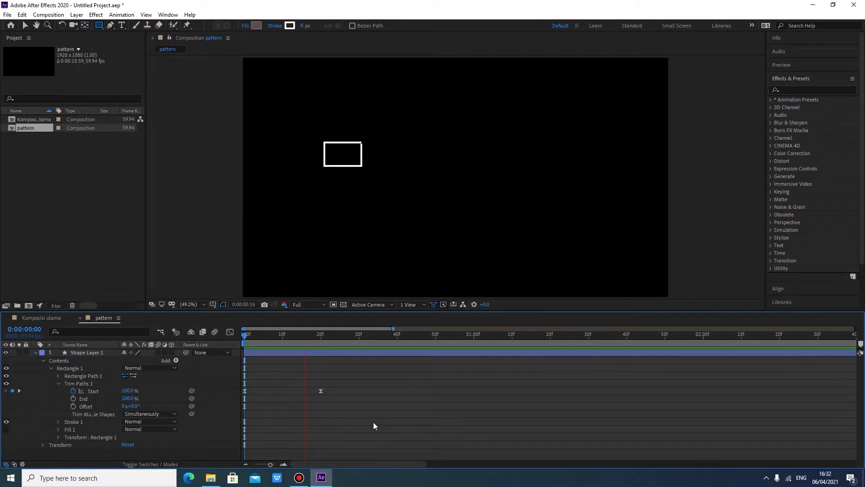
pyautogui.press('space')
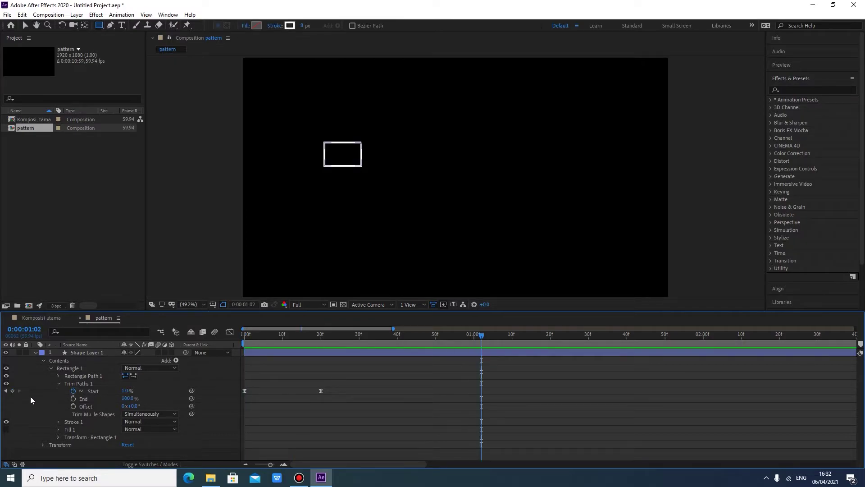
# Change the frame-20 Start keyframe to 0% and preview the draw-on from the start
pyautogui.click(6, 391)
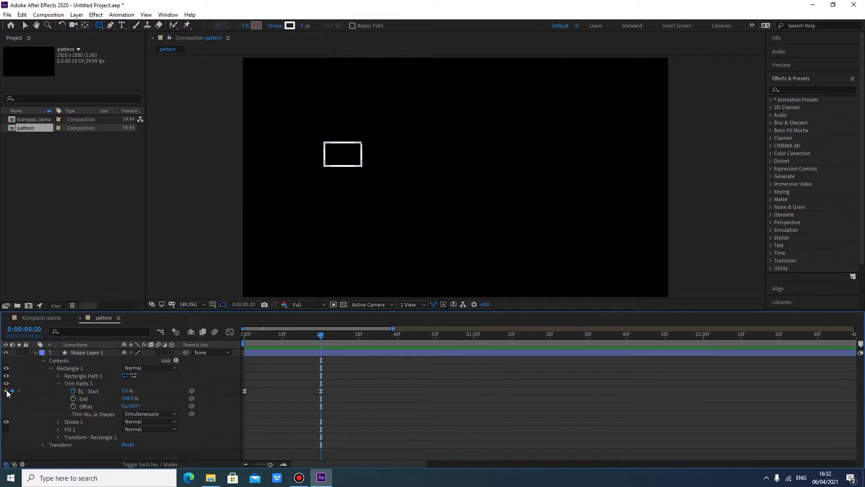
pyautogui.click(127, 391)
pyautogui.write('0')
pyautogui.press('Return')
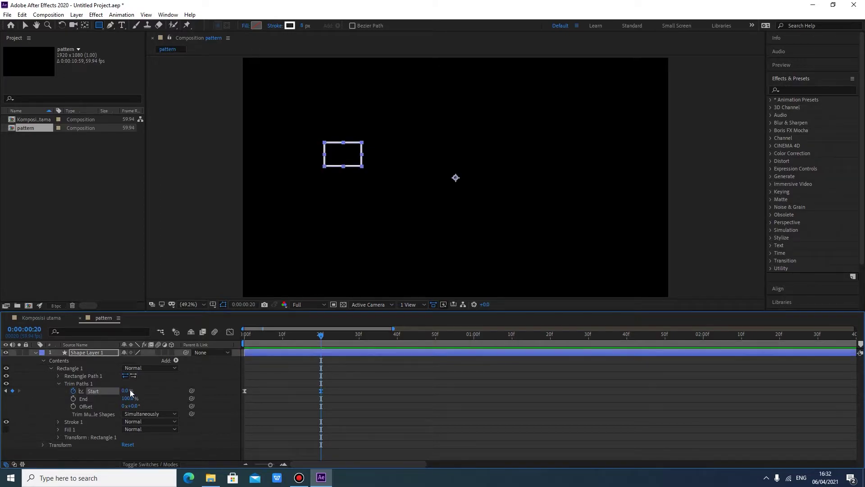
pyautogui.moveTo(320, 335); pyautogui.dragTo(185, 346)
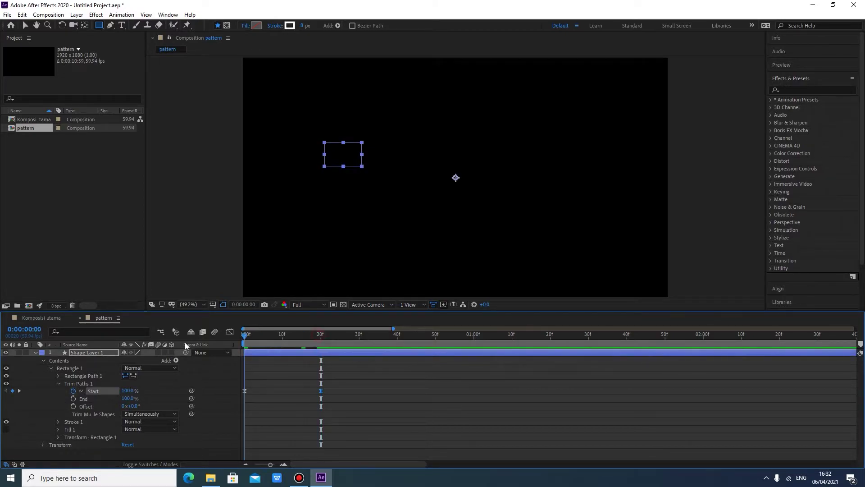
pyautogui.click(411, 414)
pyautogui.press('space')
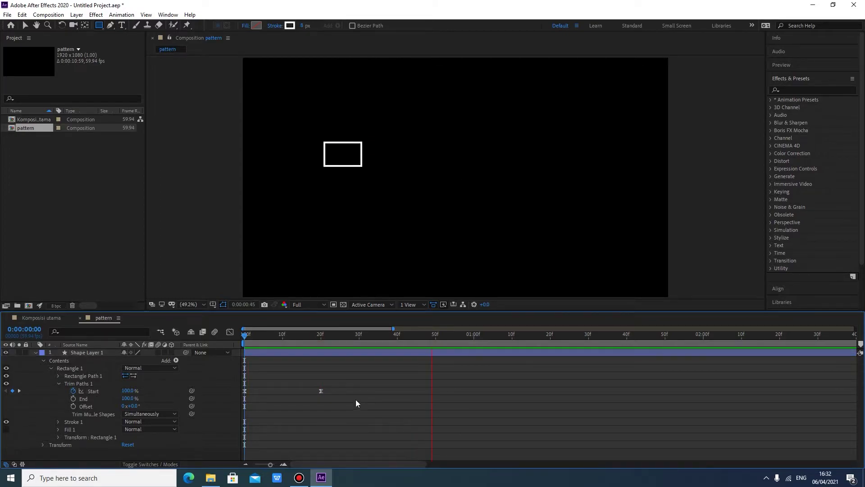
pyautogui.press('space')
# Zoom the timeline out to six seconds and preview the current draw-on
pyautogui.moveTo(271, 465); pyautogui.dragTo(264, 464)
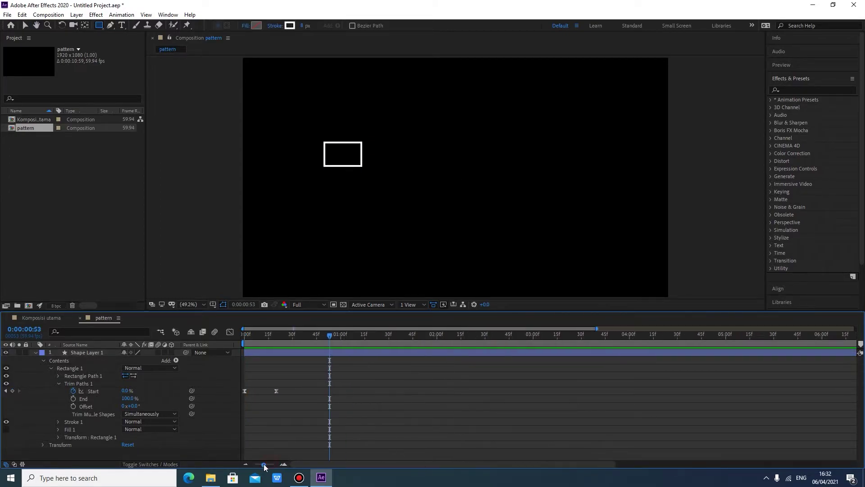
pyautogui.click(6, 391)
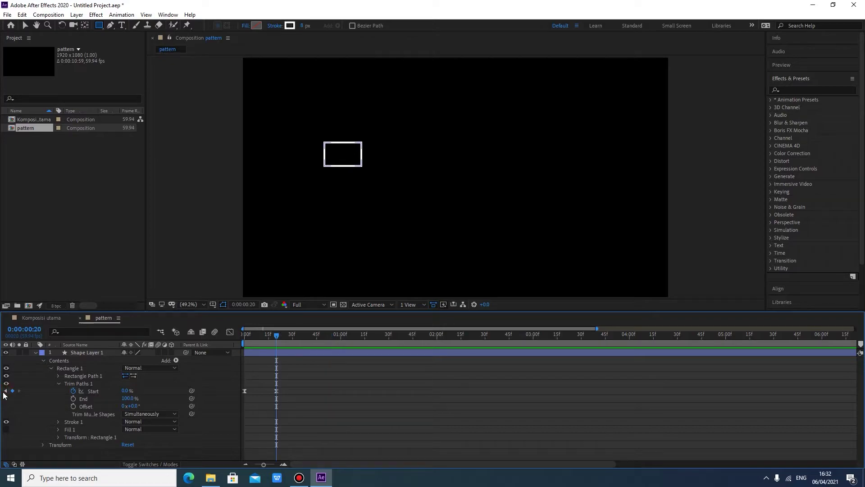
pyautogui.click(6, 391)
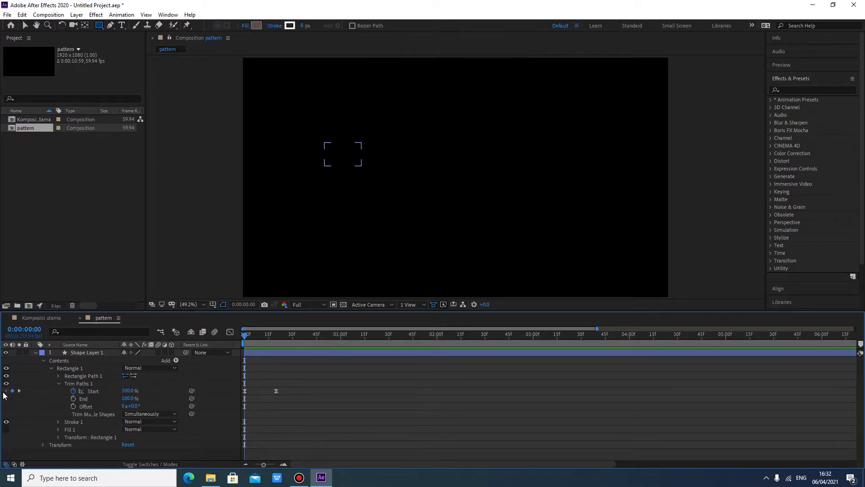
pyautogui.press('space')
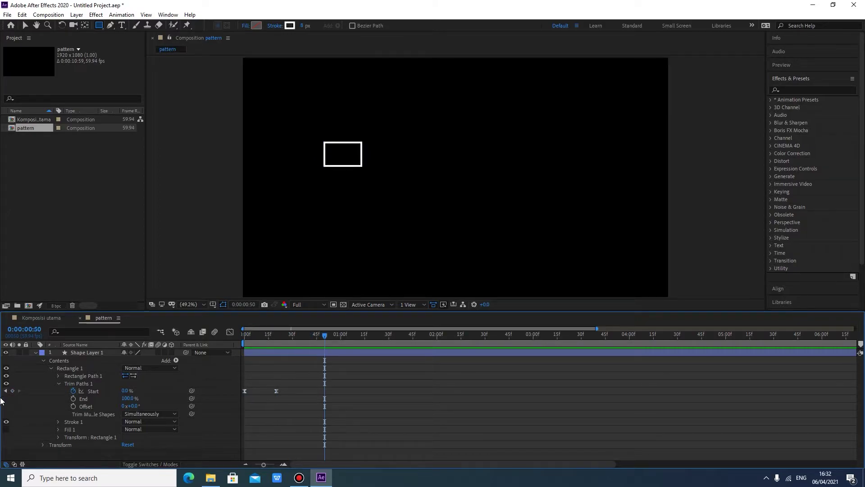
pyautogui.press('space')
# Move the 0% Start keyframe from frame 20 to frame 50 and preview
pyautogui.click(276, 392)
pyautogui.moveTo(278, 390); pyautogui.dragTo(326, 392)
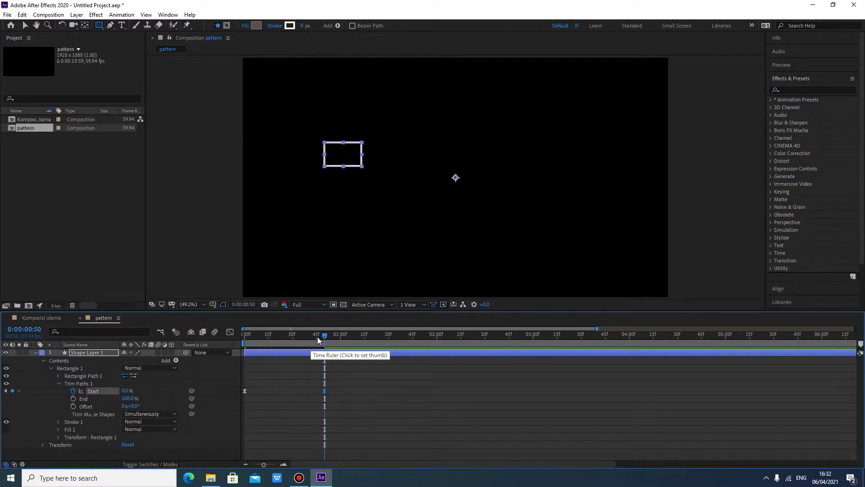
pyautogui.press('Home')
pyautogui.click(387, 421)
pyautogui.press('space')
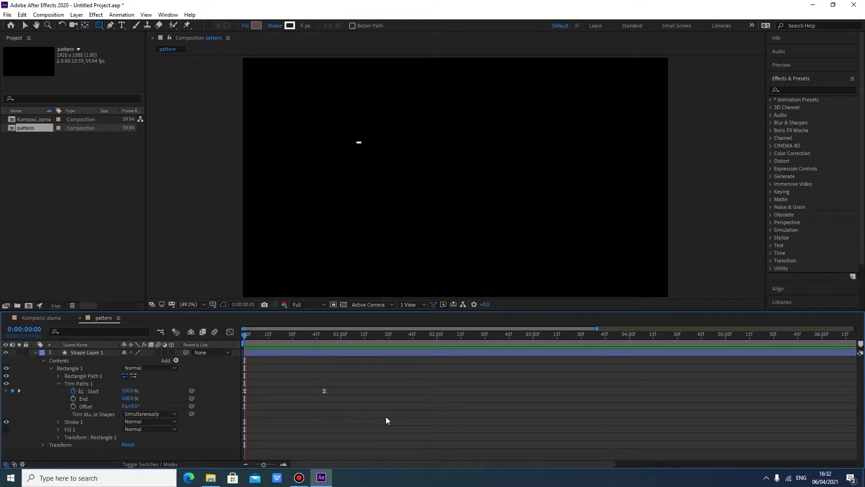
pyautogui.press('space')
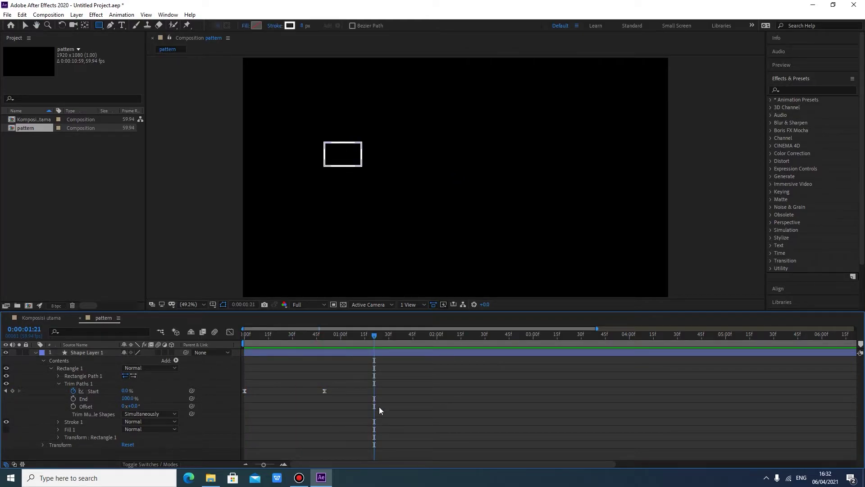
# At one second, collapse Shape Layer 1's properties and bring up its layer options
pyautogui.moveTo(377, 338); pyautogui.dragTo(341, 337)
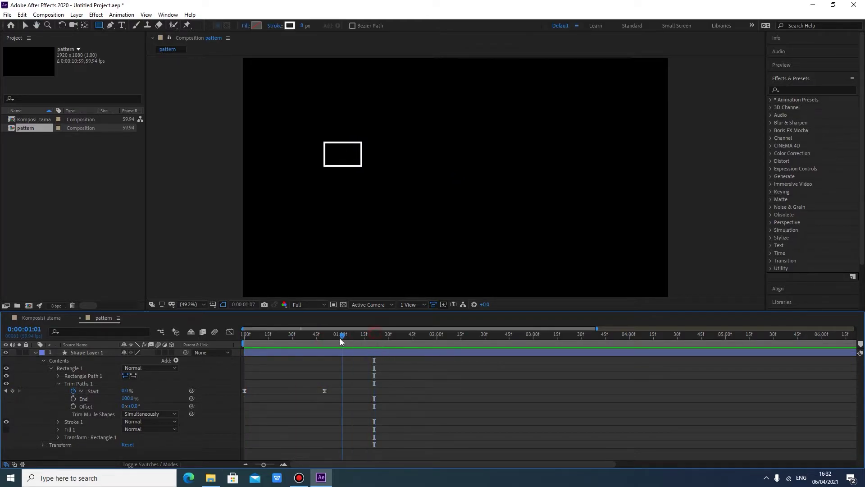
pyautogui.click(35, 353)
pyautogui.click(89, 354)
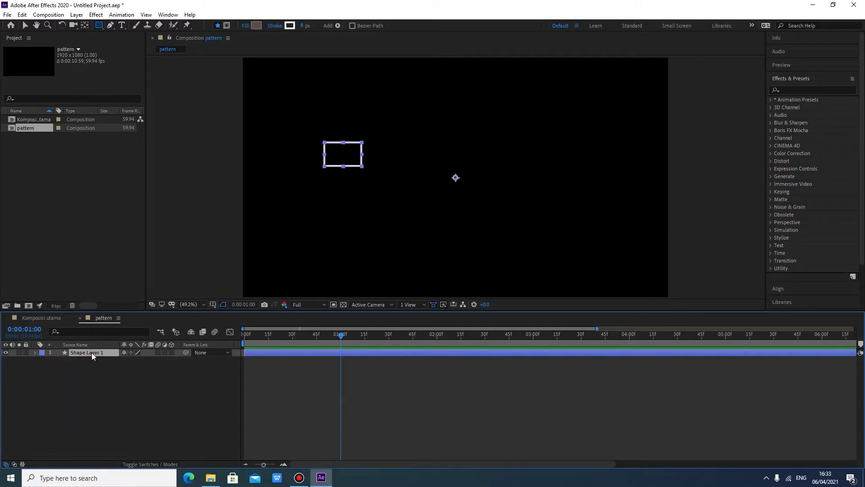
pyautogui.rightClick(91, 353)
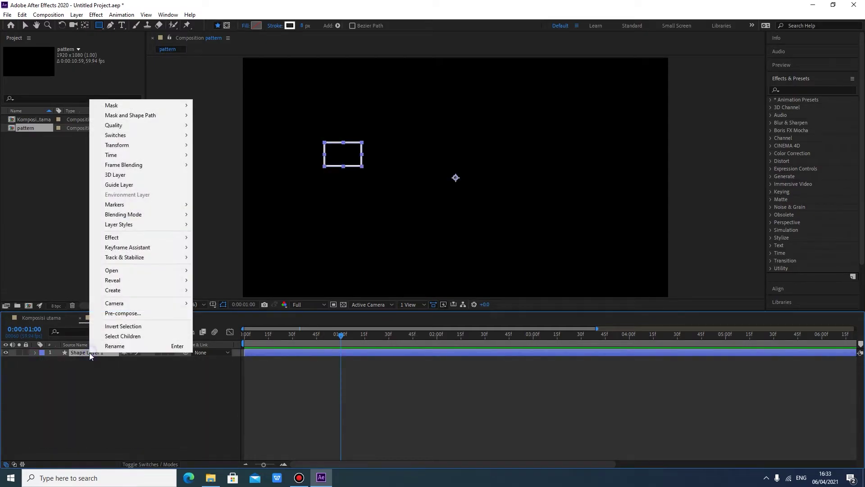
# Rename the shape layer to Kotak
pyautogui.click(115, 346)
pyautogui.write('Kot')
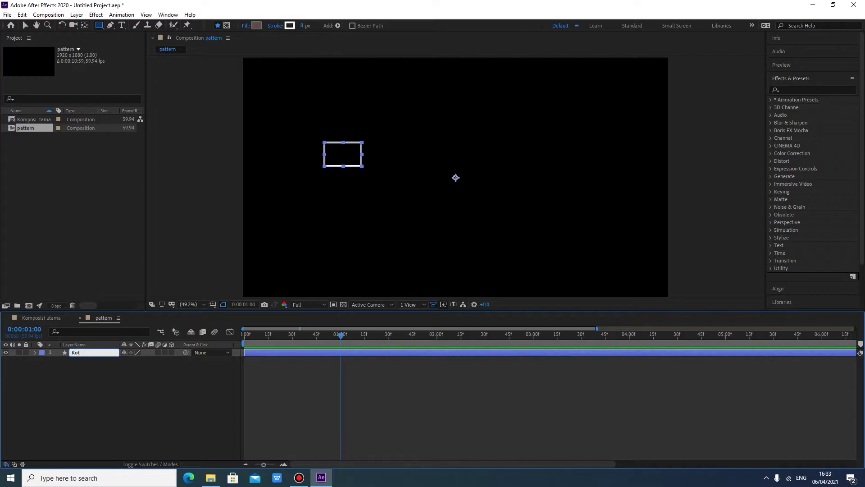
pyautogui.write('ak')
pyautogui.press('Return')
pyautogui.click(93, 414)
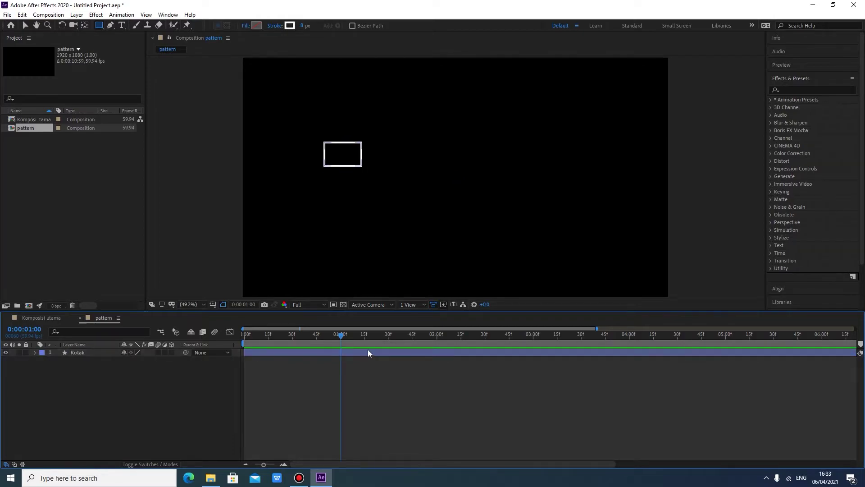
pyautogui.moveTo(341, 335); pyautogui.dragTo(248, 347)
pyautogui.click(94, 353)
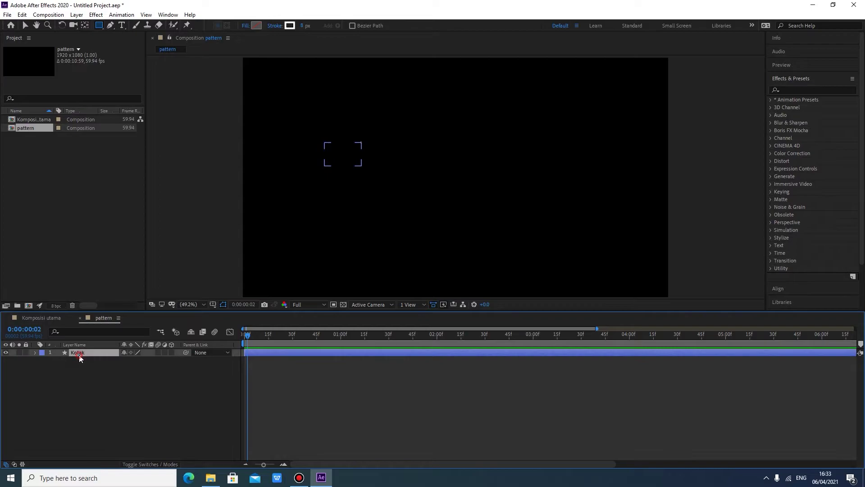
# Set Kotak's Position to 1134.0, 641.0 and reveal its keyframed properties
pyautogui.press('p')
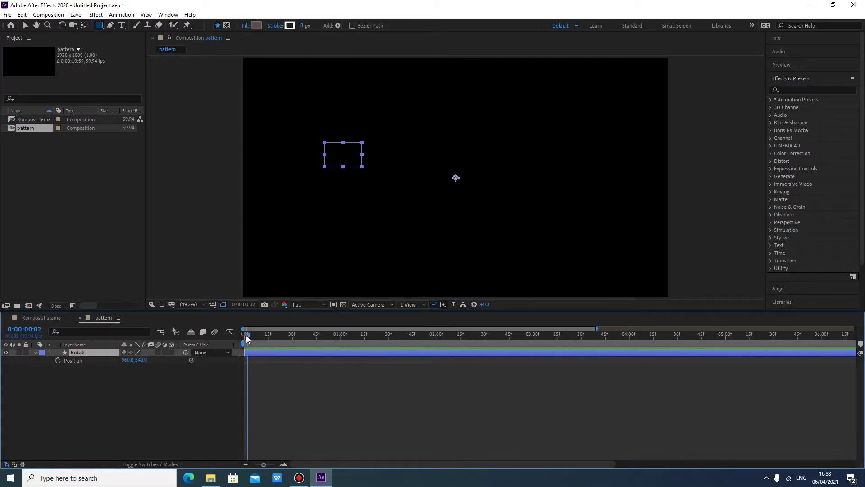
pyautogui.moveTo(247, 339); pyautogui.dragTo(321, 334)
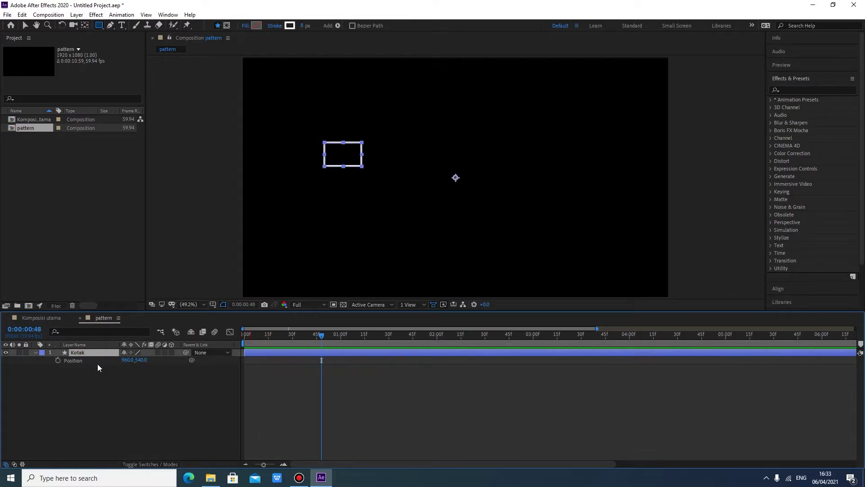
pyautogui.moveTo(130, 359); pyautogui.dragTo(207, 357)
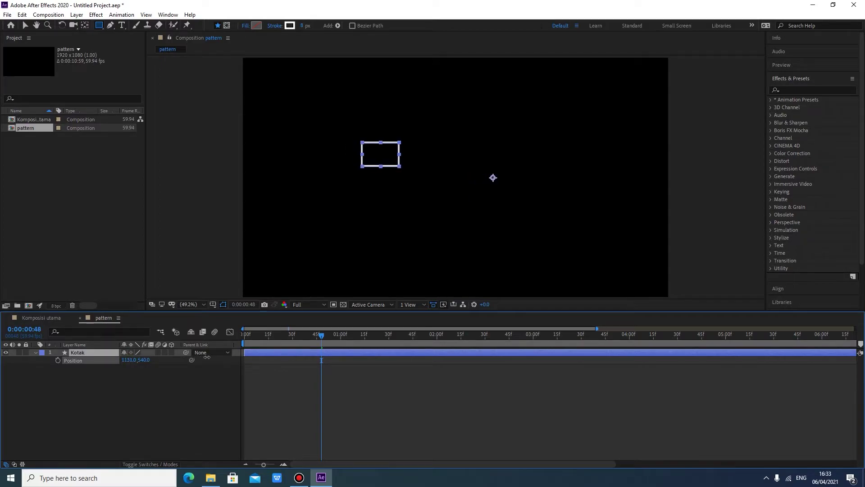
pyautogui.moveTo(149, 359); pyautogui.dragTo(194, 358)
pyautogui.click(391, 384)
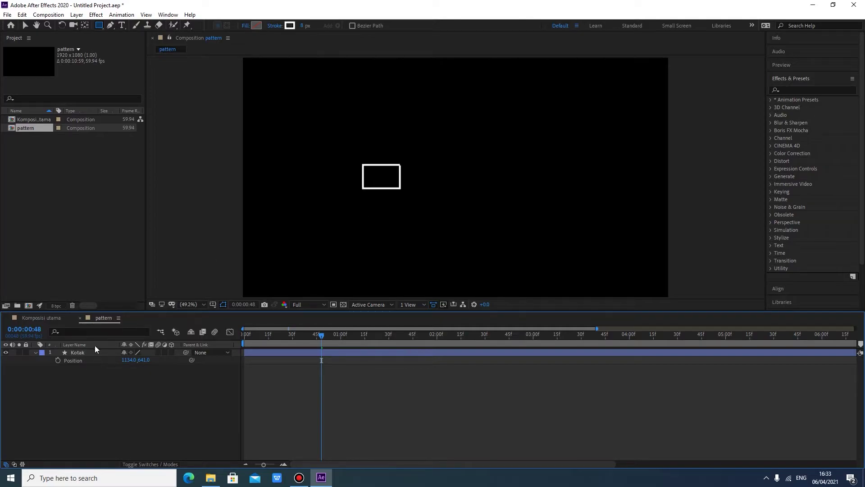
pyautogui.click(79, 358)
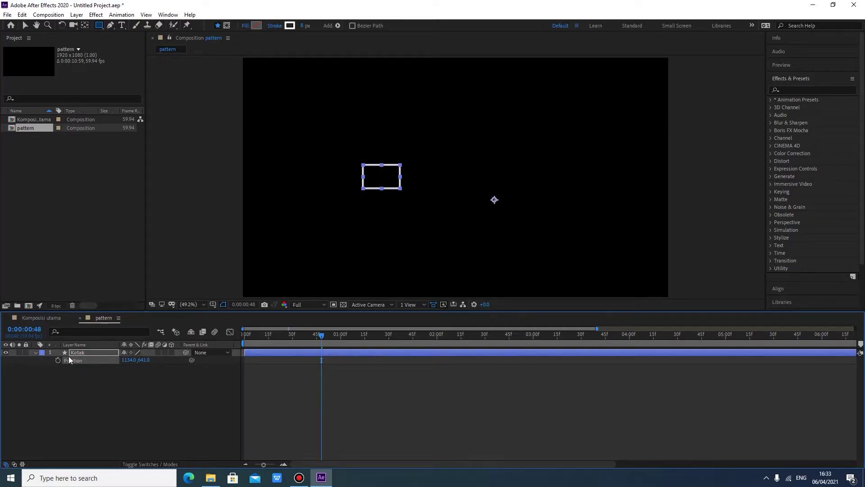
pyautogui.press('u')
# Play Kotak's animation and stop the time at 0:00:01:40
pyautogui.click(28, 359)
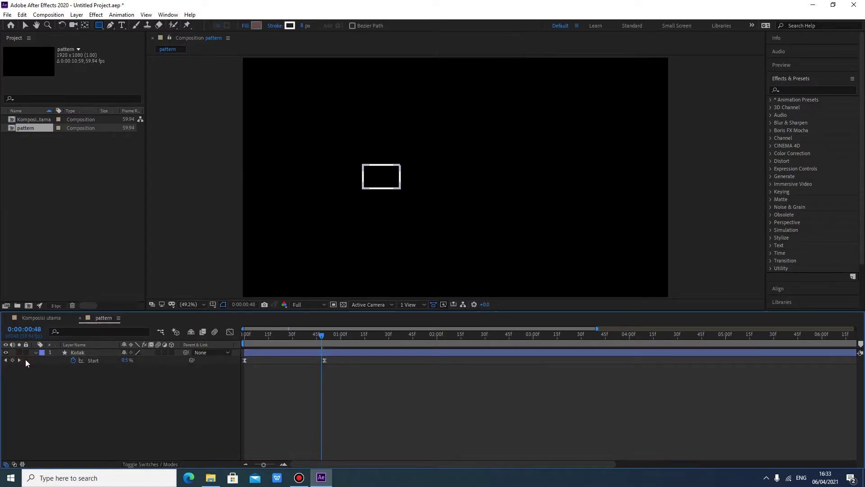
pyautogui.click(20, 360)
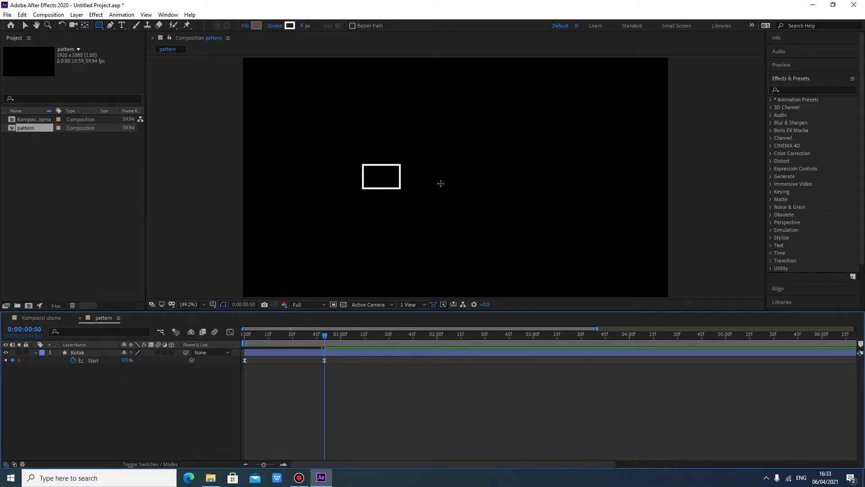
pyautogui.scroll(2, 440, 184)
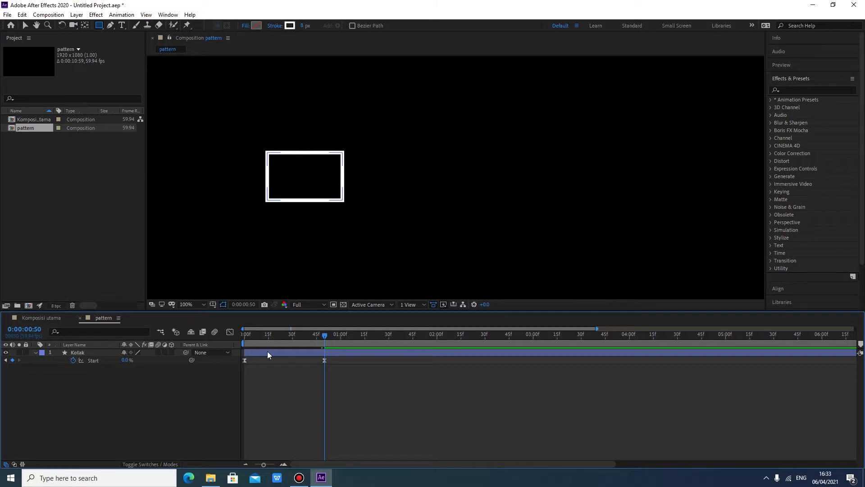
pyautogui.click(244, 361)
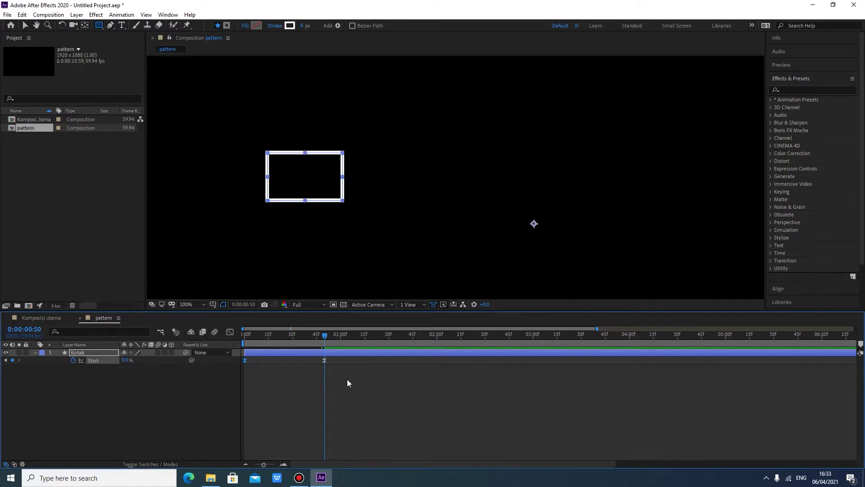
pyautogui.press('space')
pyautogui.click(424, 390)
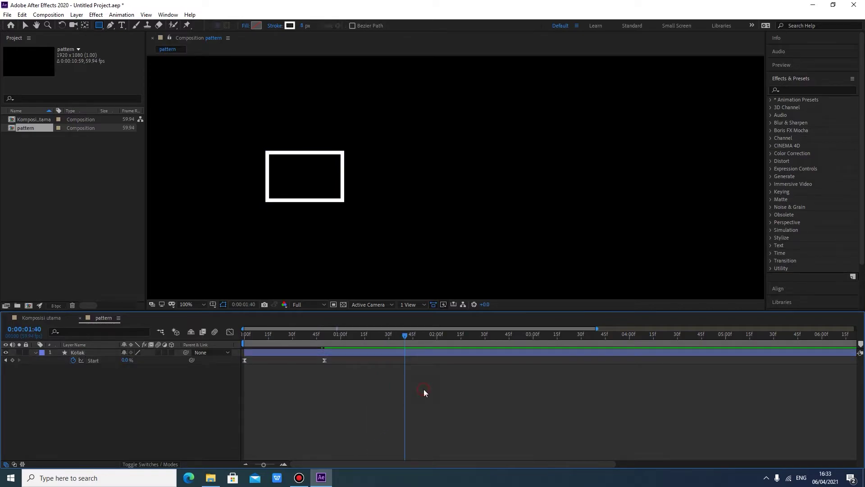
# Set Trim Paths Start to 100% there, adding an erase keyframe
pyautogui.click(414, 360)
pyautogui.click(125, 360)
pyautogui.write('100')
pyautogui.press('Return')
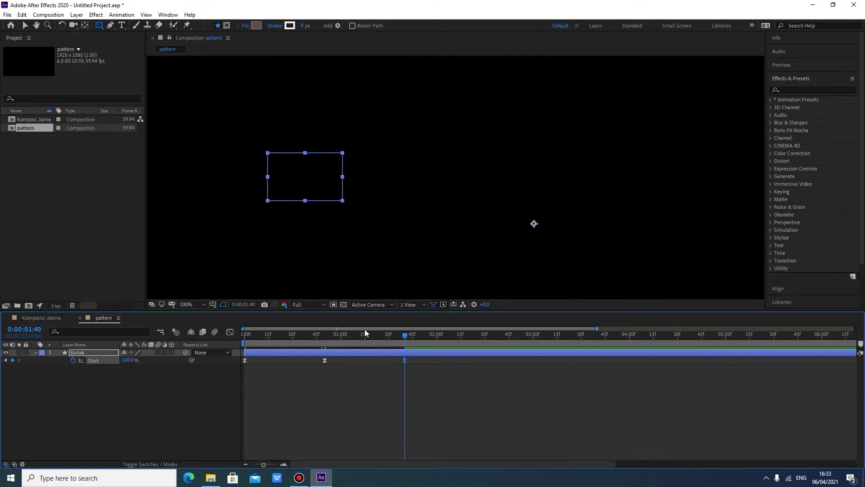
pyautogui.click(340, 393)
# Preview the animation and add a 0% Start keyframe at 0:00:01:20
pyautogui.press('space')
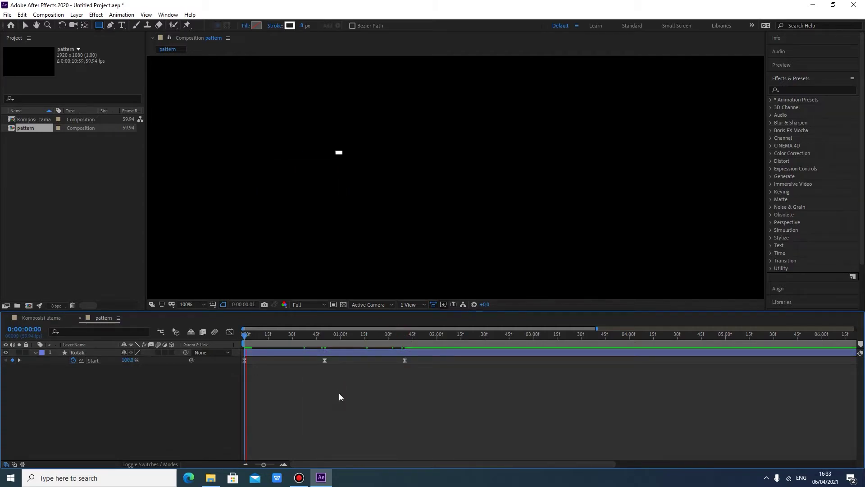
pyautogui.click(407, 351)
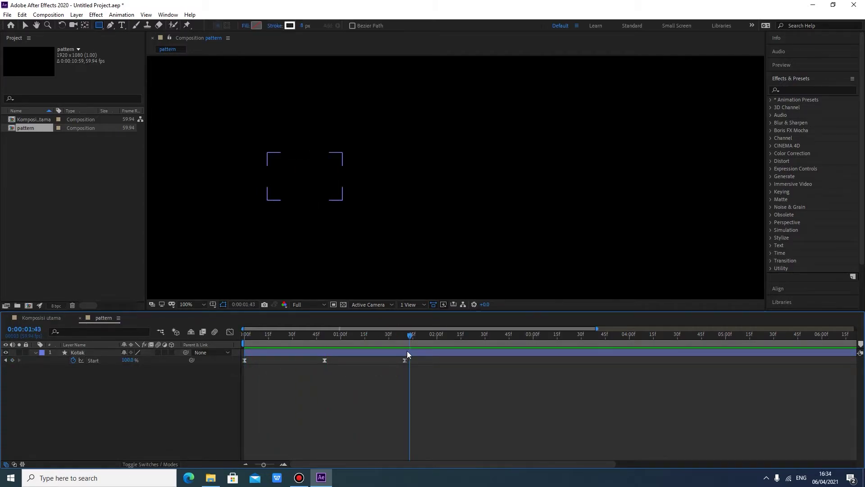
pyautogui.click(6, 360)
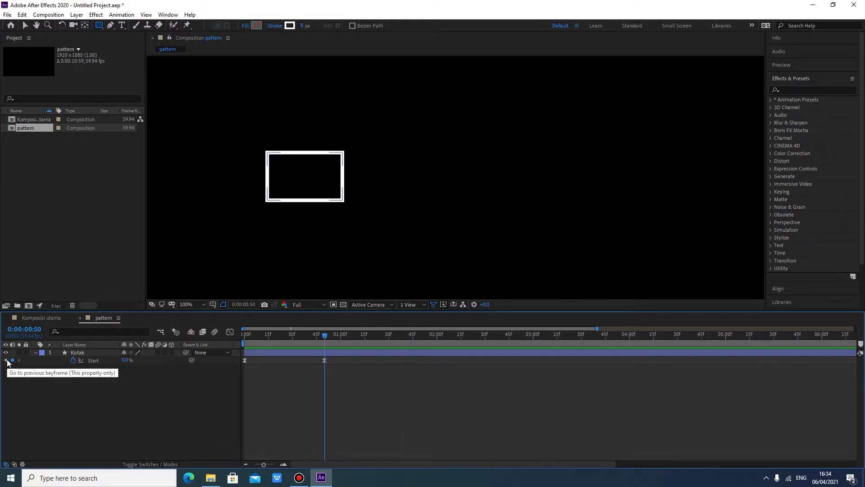
pyautogui.press('space')
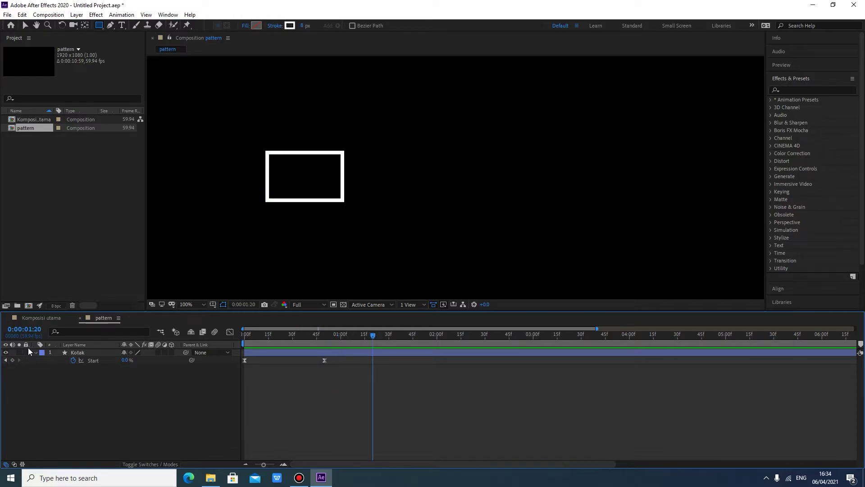
pyautogui.click(12, 360)
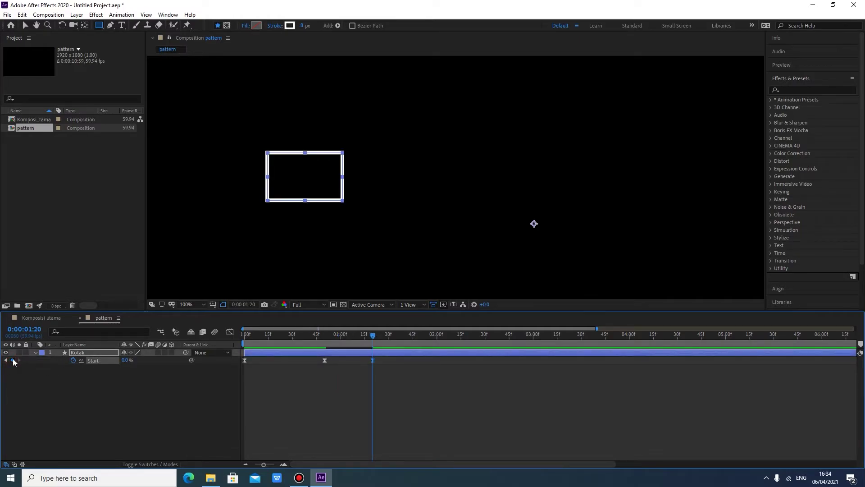
# Set Start to 100% at 0:00:02:10, then replay the animation from the beginning
pyautogui.press('space')
pyautogui.click(123, 359)
pyautogui.write('100')
pyautogui.press('Return')
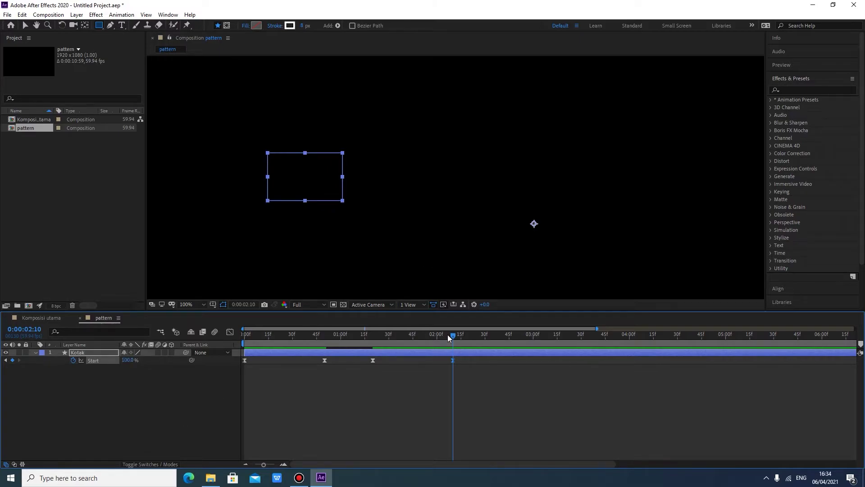
pyautogui.moveTo(449, 337); pyautogui.dragTo(107, 369)
pyautogui.click(340, 403)
pyautogui.press('space')
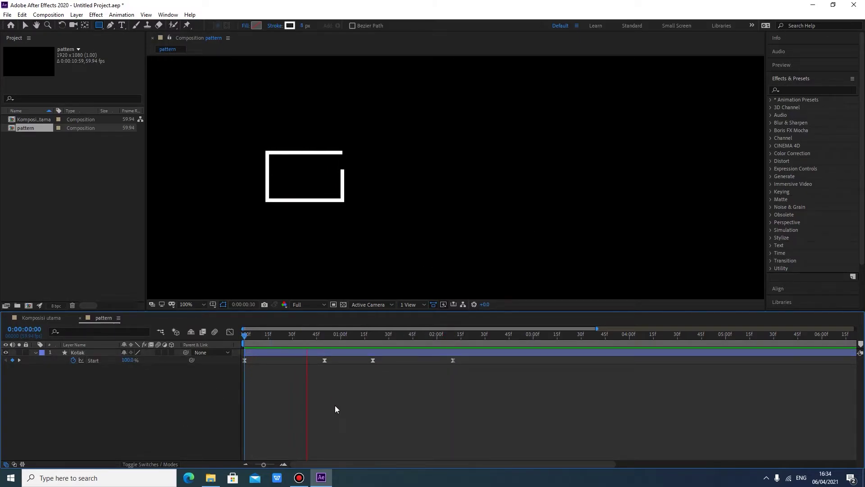
pyautogui.press('space')
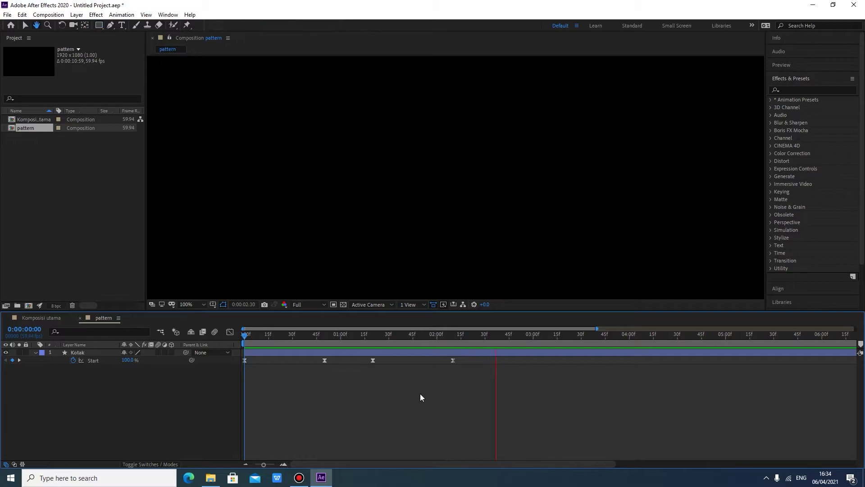
pyautogui.click(421, 395)
pyautogui.moveTo(477, 390); pyautogui.dragTo(365, 354)
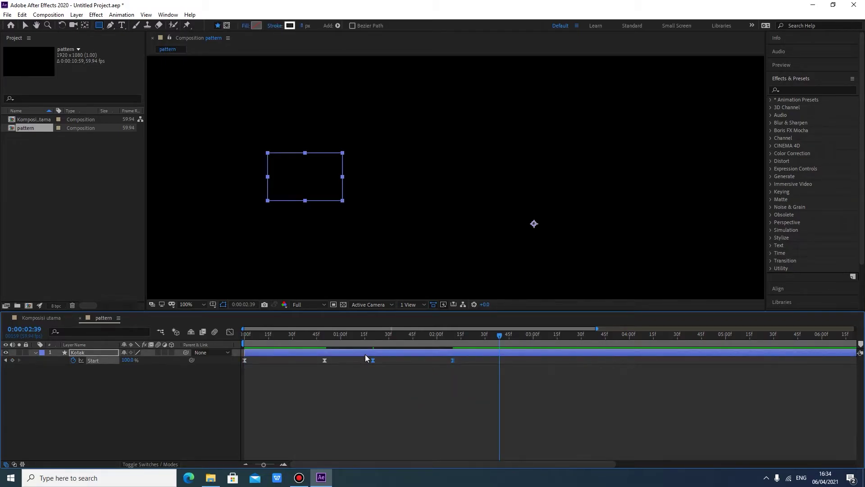
pyautogui.click(475, 402)
pyautogui.moveTo(497, 337); pyautogui.dragTo(232, 359)
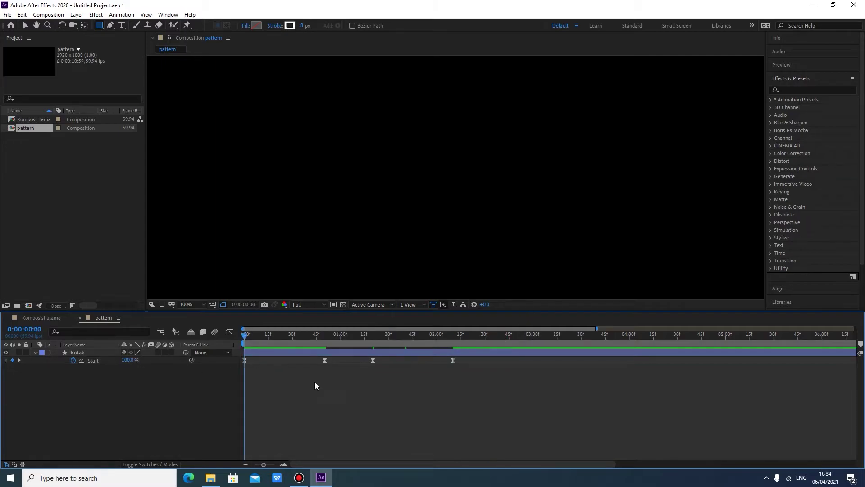
pyautogui.press('space')
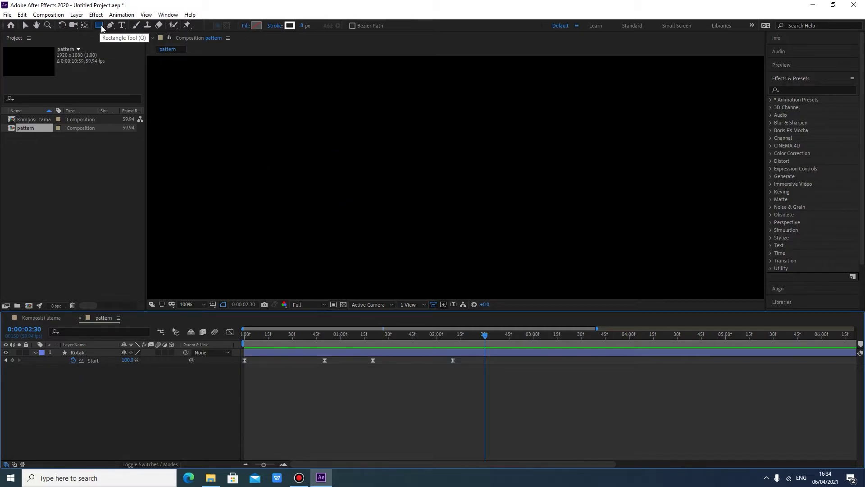
# With the Ellipse tool at about 0:51, draw a circle outline right of the Kotak rectangle
pyautogui.press('q')
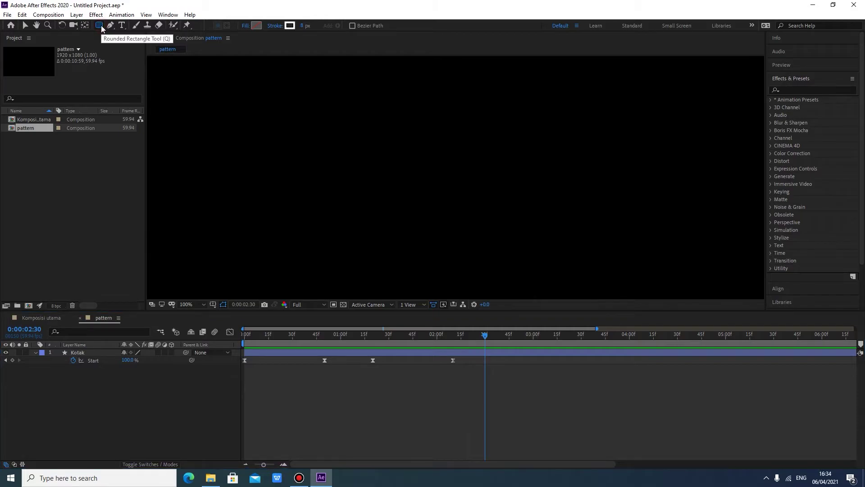
pyautogui.press('q')
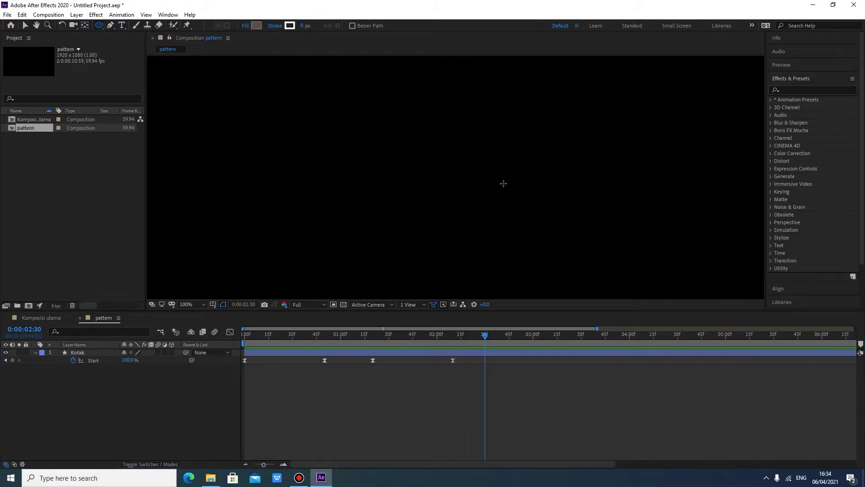
pyautogui.scroll(-2, 429, 288)
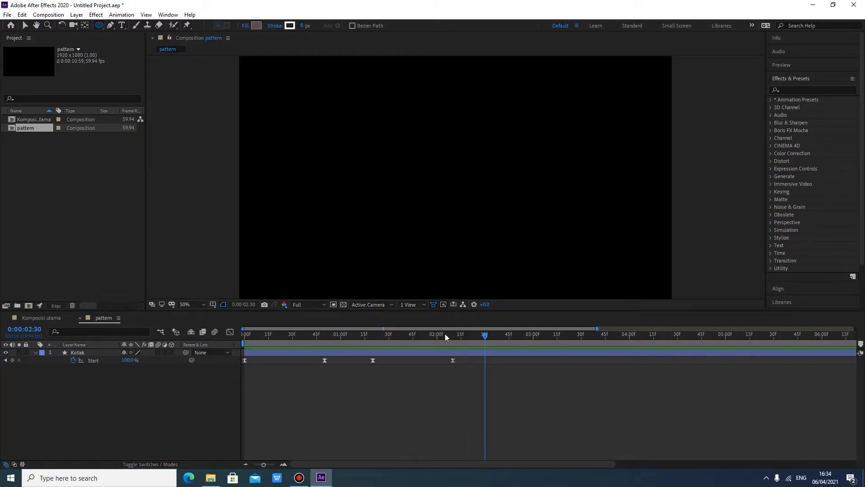
pyautogui.moveTo(484, 334); pyautogui.dragTo(326, 337)
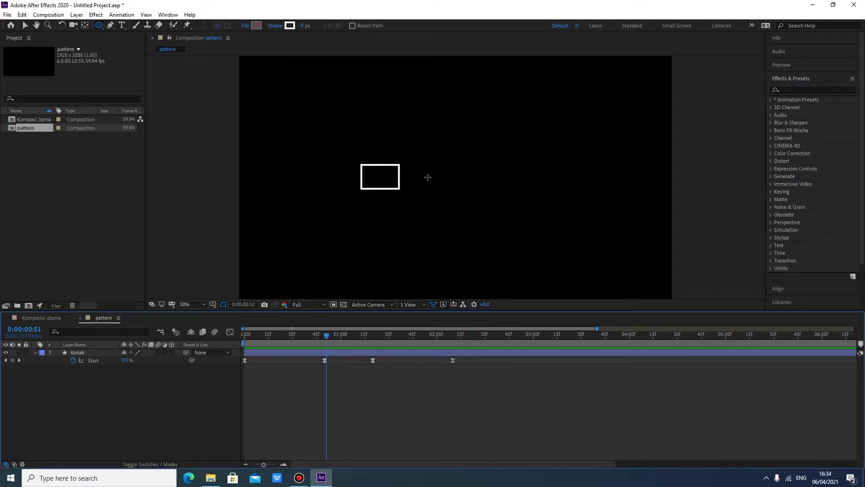
pyautogui.moveTo(431, 162); pyautogui.dragTo(469, 194)
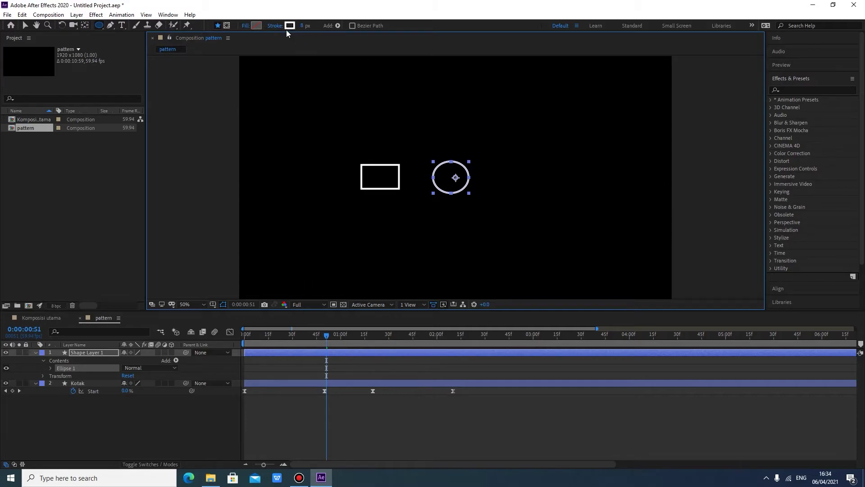
# Add Trim Paths 1 to the circle's Ellipse 1 group, then collapse and deselect Shape Layer 1
pyautogui.click(176, 361)
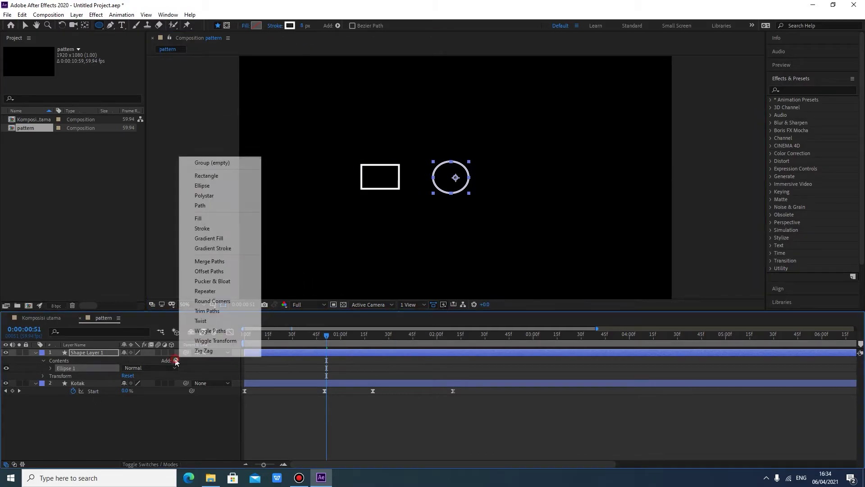
pyautogui.click(228, 311)
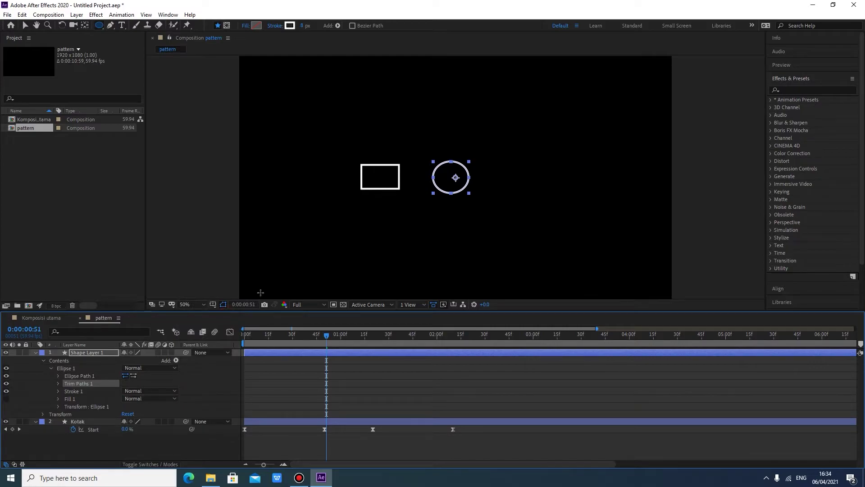
pyautogui.click(35, 353)
pyautogui.click(98, 432)
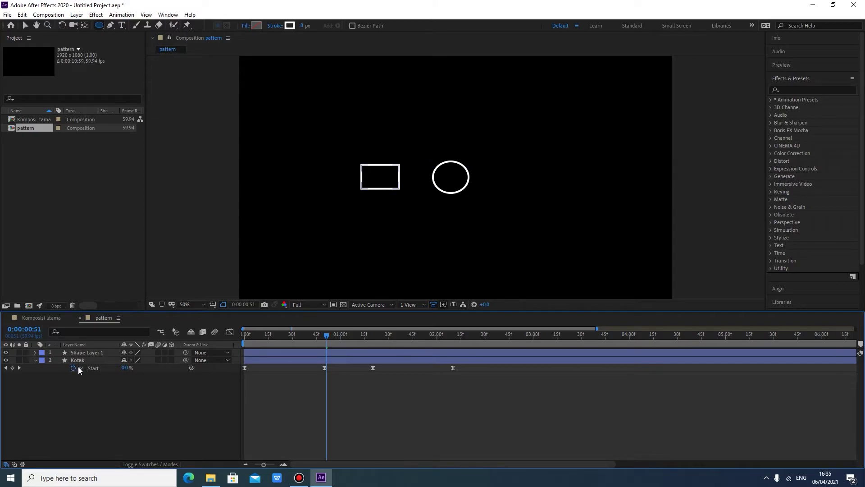
# Nudge Shape Layer 1's circle to Position 942, 535 to line up with the rectangle
pyautogui.click(85, 350)
pyautogui.press('p')
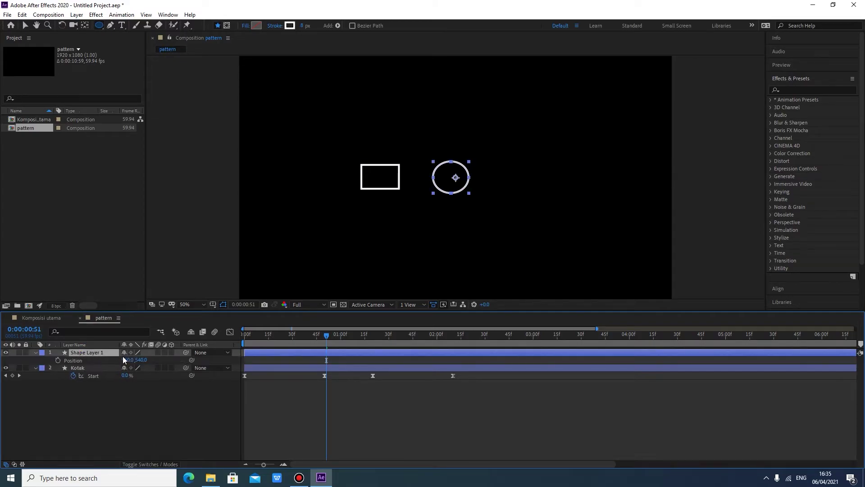
pyautogui.moveTo(125, 361)
pyautogui.mouseDown()
pyautogui.moveTo(132, 361)
pyautogui.moveTo(133, 404)
pyautogui.mouseUp()
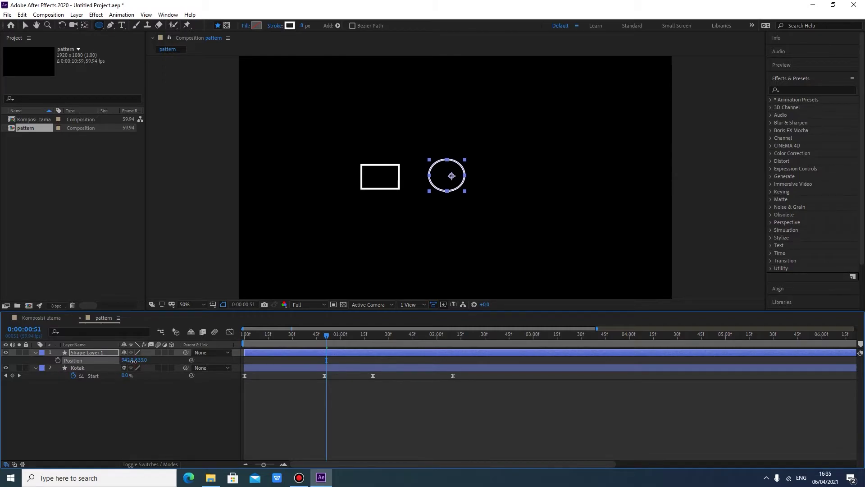
pyautogui.click(132, 404)
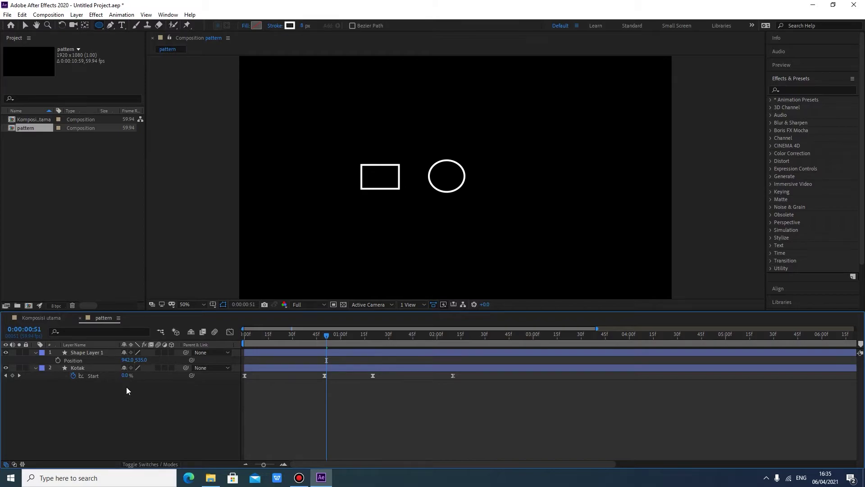
# Add Trim Paths to the circle layer and expand Trim Paths 1 to show its settings
pyautogui.click(92, 353)
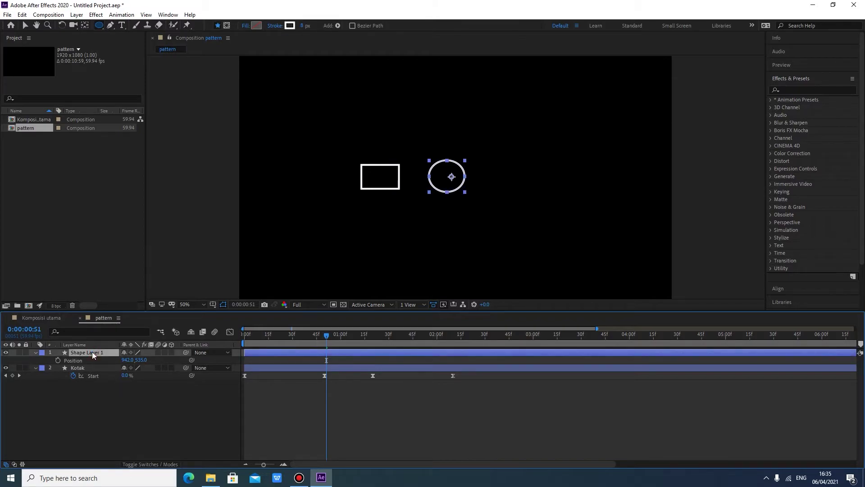
pyautogui.click(36, 352)
pyautogui.click(36, 352)
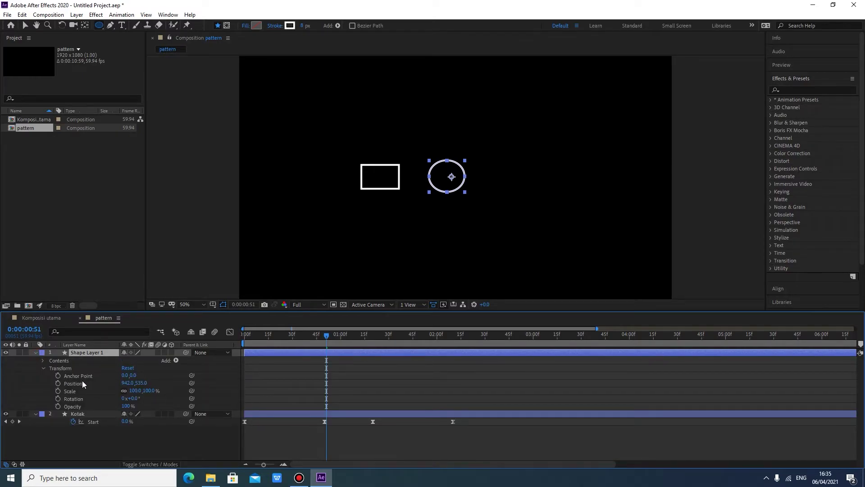
pyautogui.click(176, 361)
pyautogui.click(207, 310)
pyautogui.click(51, 376)
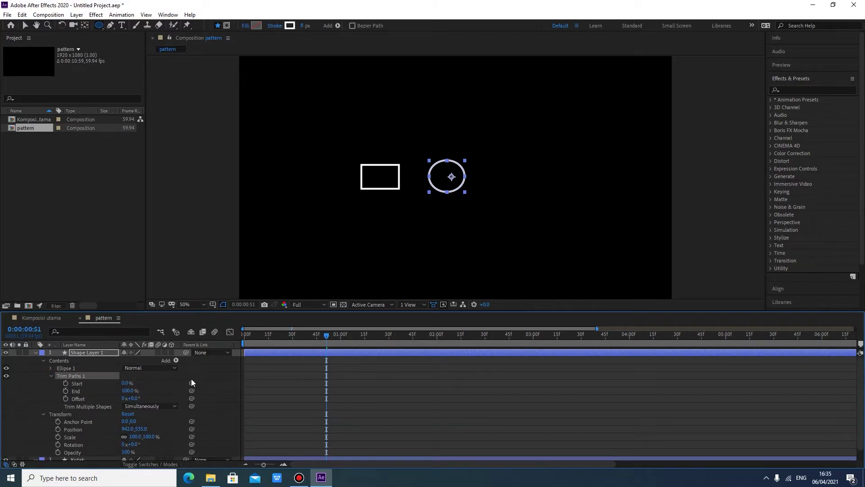
pyautogui.scroll(-1, 191, 378)
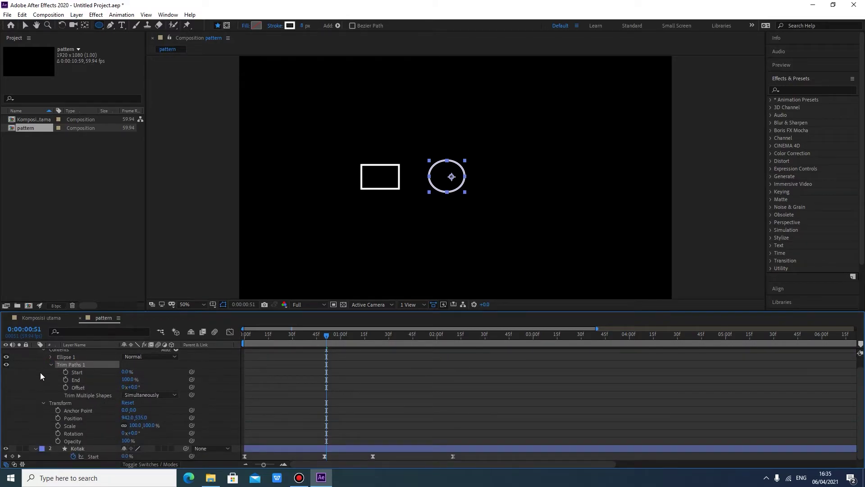
# Keyframe the circle's Trim Paths Start at 0% on 0:50, then start editing Start at frame 0
pyautogui.click(6, 457)
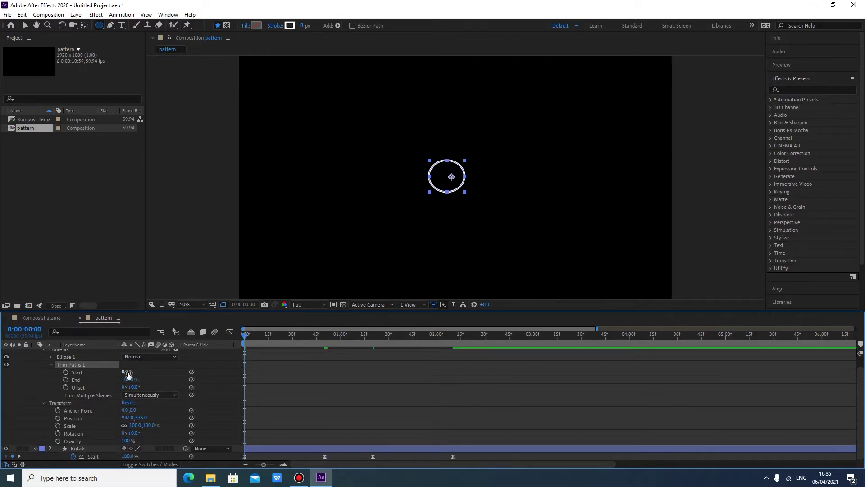
pyautogui.click(129, 371)
pyautogui.write('100')
pyautogui.press('Return')
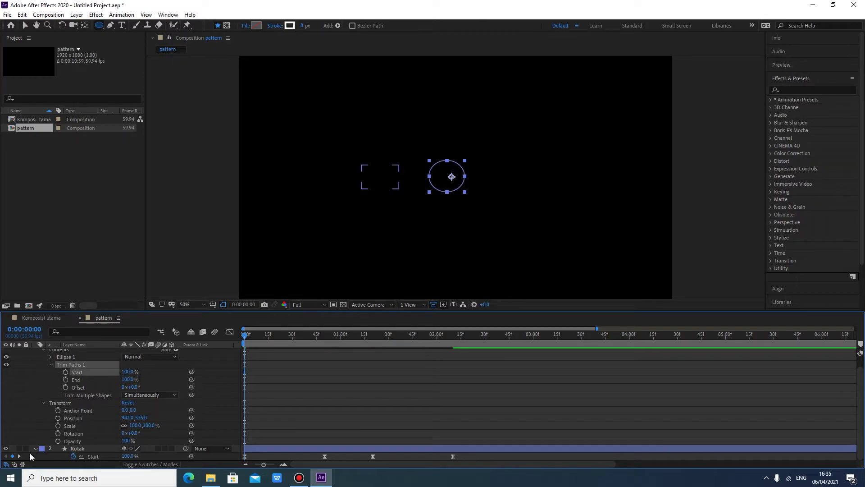
pyautogui.click(19, 456)
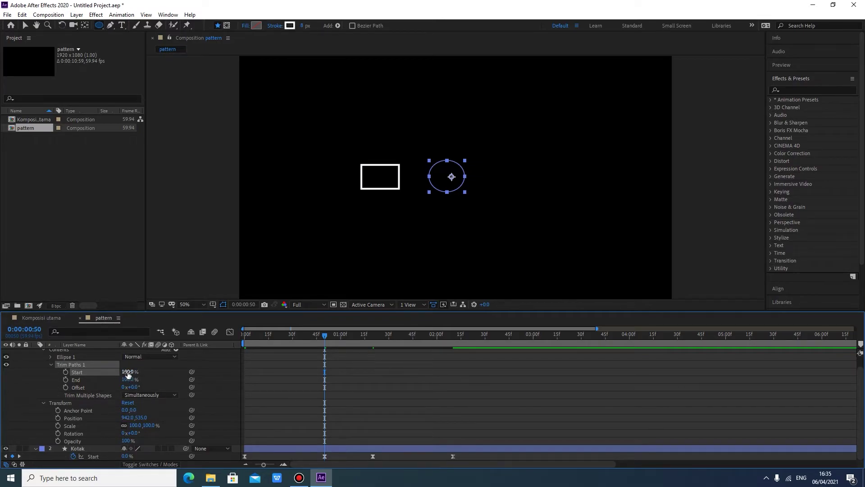
pyautogui.click(68, 373)
pyautogui.click(127, 372)
pyautogui.write('0')
pyautogui.press('Return')
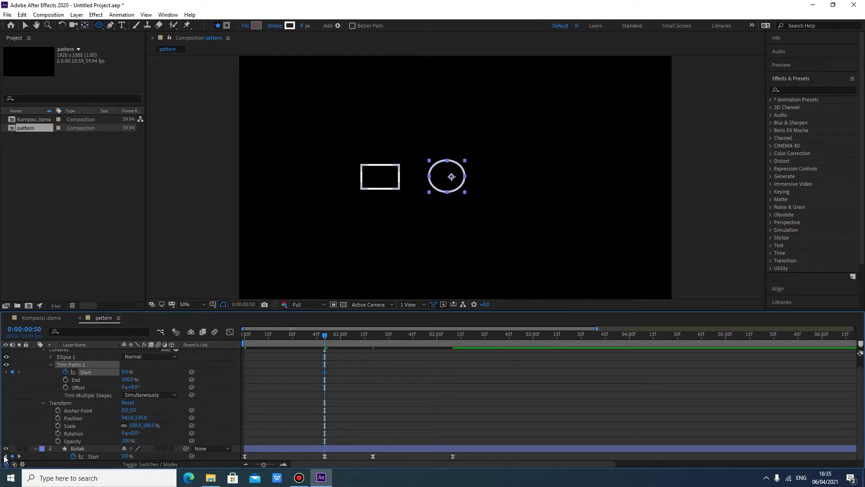
pyautogui.click(6, 456)
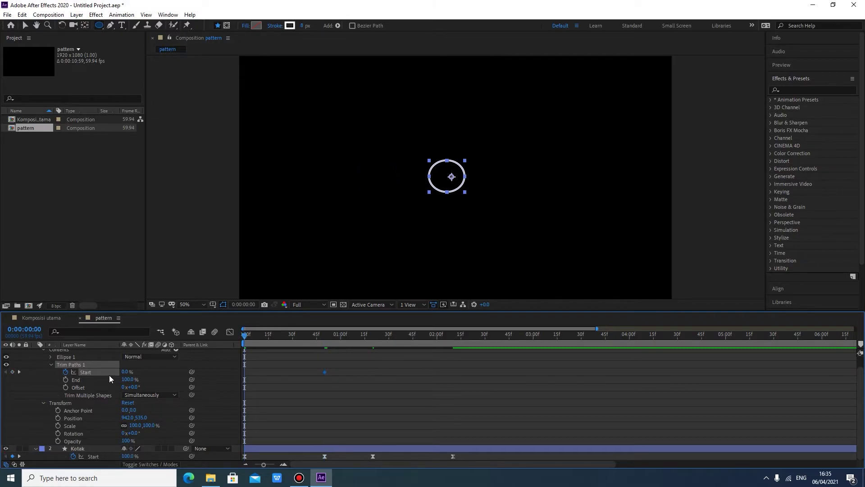
pyautogui.click(124, 371)
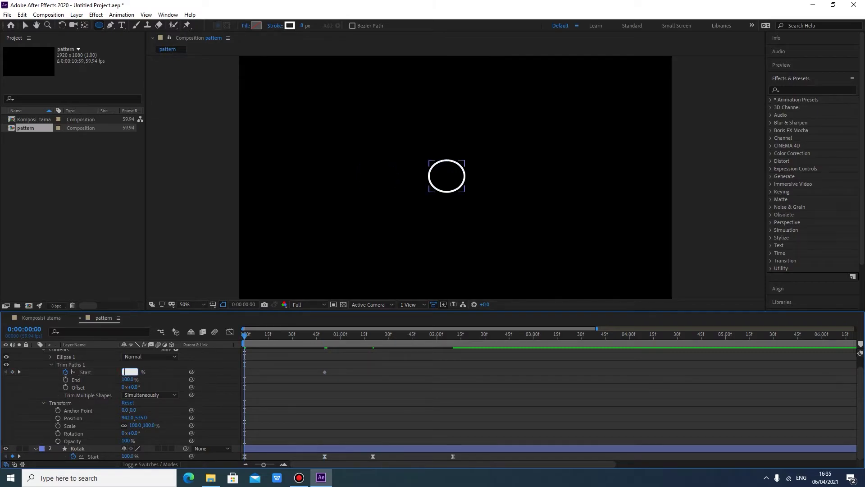
# Set the circle's Trim Paths Start to 100% at frame 0
pyautogui.write('100')
pyautogui.press('Return')
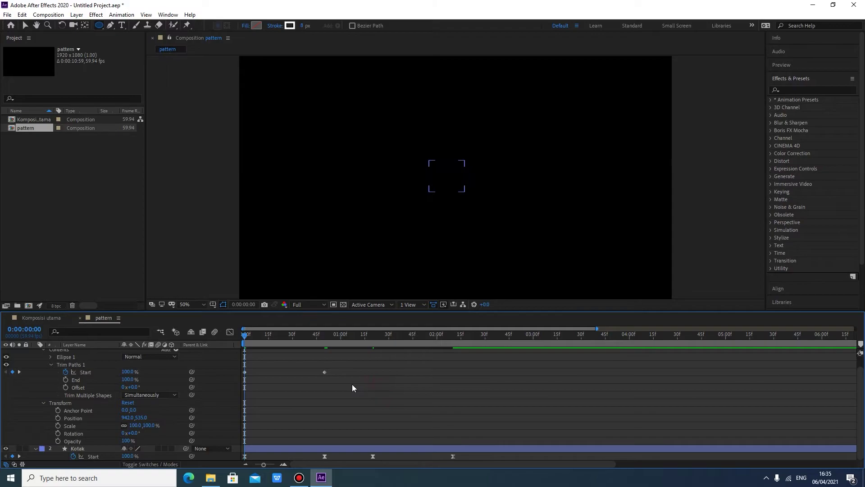
pyautogui.moveTo(352, 388); pyautogui.dragTo(206, 331)
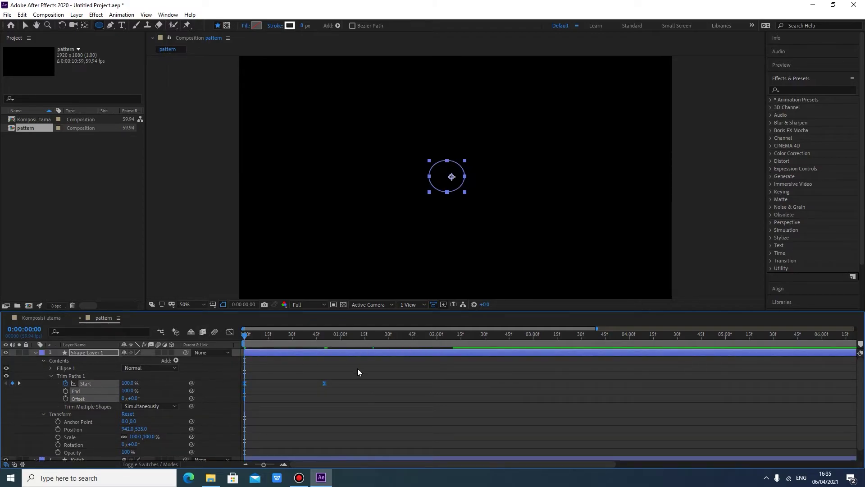
pyautogui.scroll(-1, 358, 383)
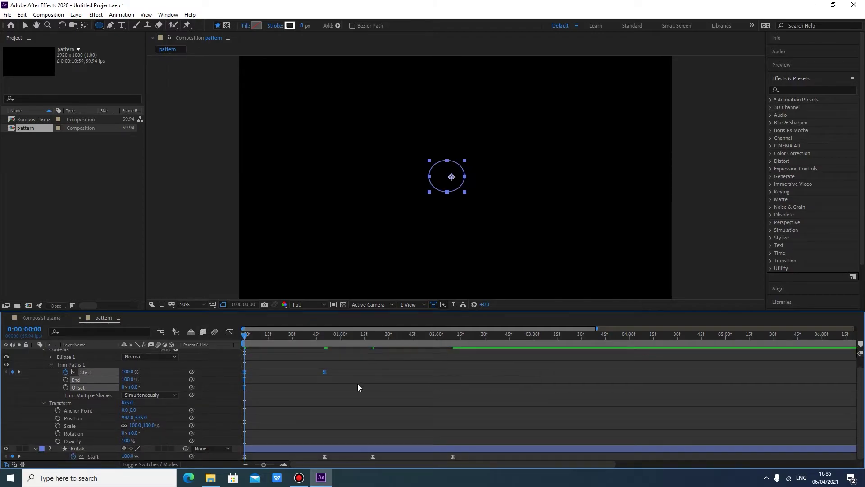
pyautogui.click(19, 370)
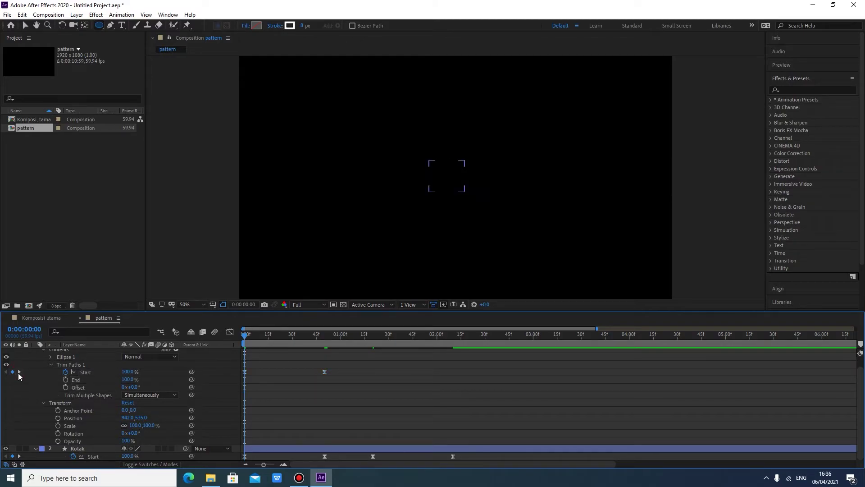
# Add circle Start keyframes of 0% at 1:20 and 100% at 2:10, then return to the start
pyautogui.click(19, 372)
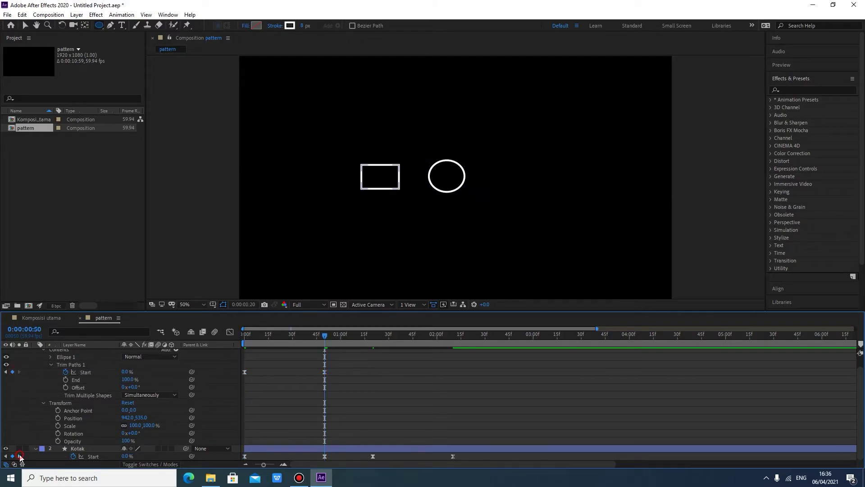
pyautogui.click(19, 456)
pyautogui.click(11, 372)
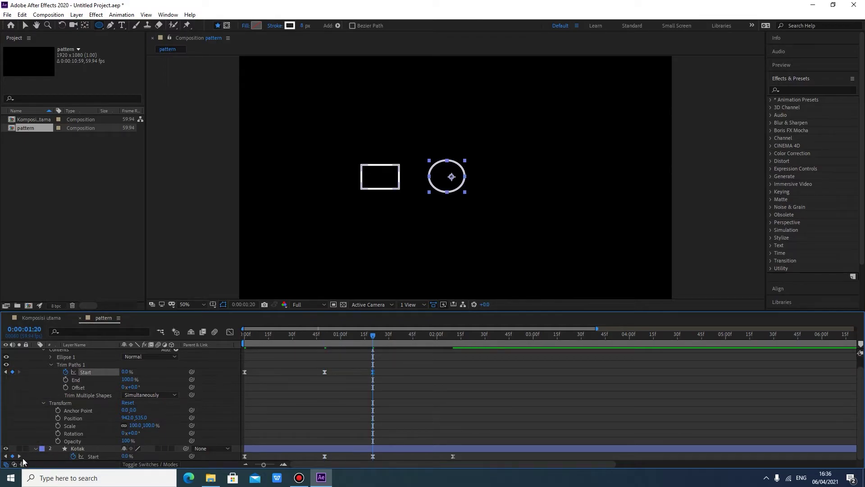
pyautogui.click(19, 456)
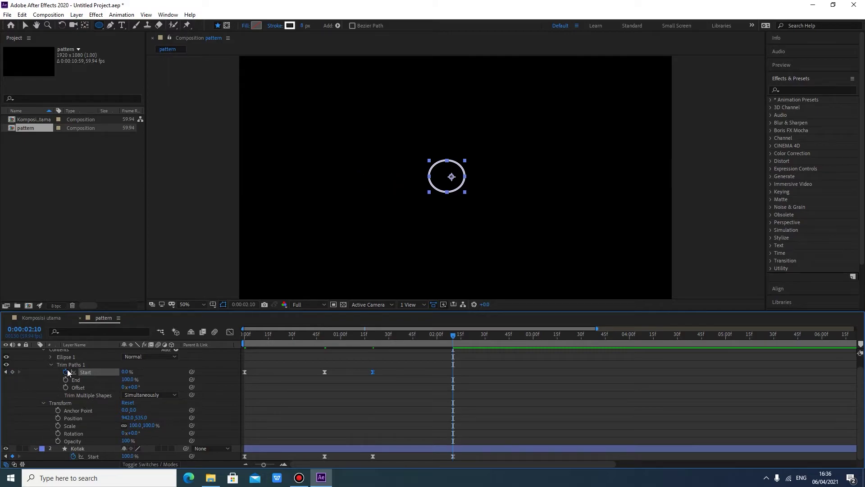
pyautogui.click(128, 372)
pyautogui.write('00')
pyautogui.press('Return')
pyautogui.moveTo(522, 405); pyautogui.dragTo(363, 351)
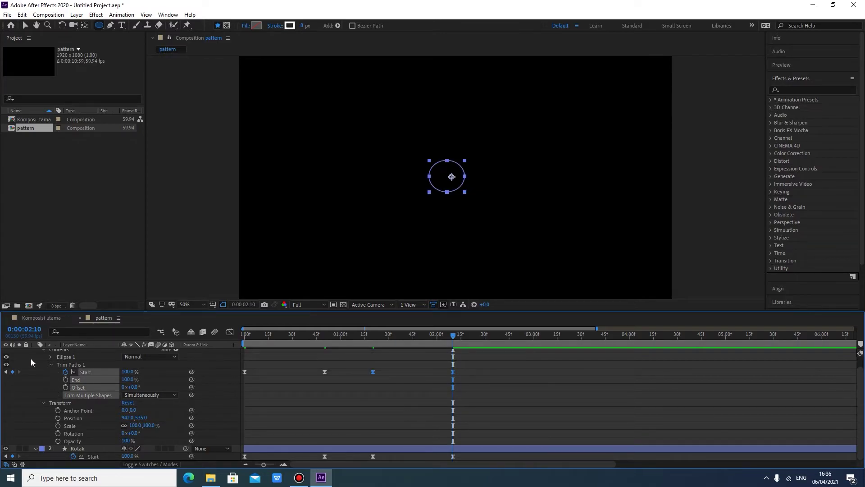
pyautogui.press('Home')
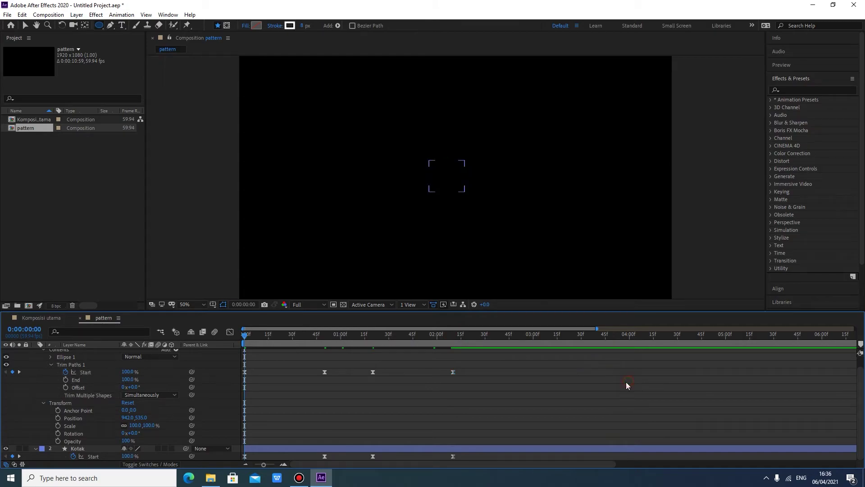
# Preview the rectangle and circle draw-on animation, then collapse Shape Layer 1 and Kotak
pyautogui.click(626, 382)
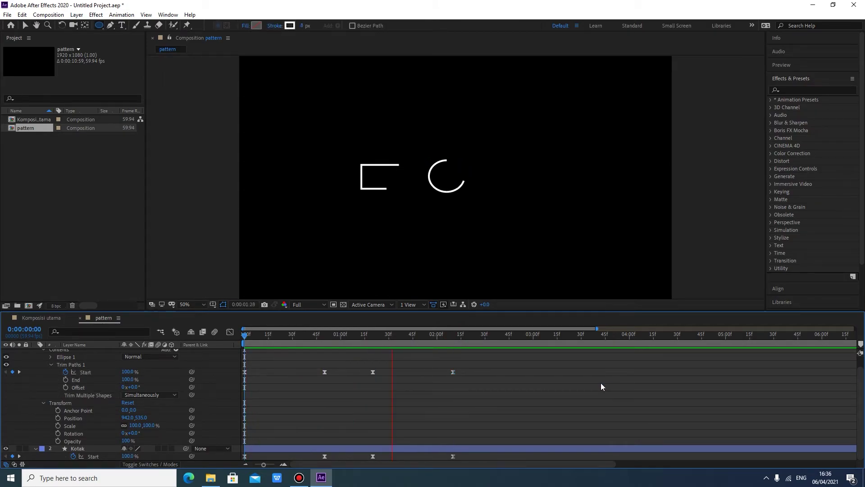
pyautogui.press('space')
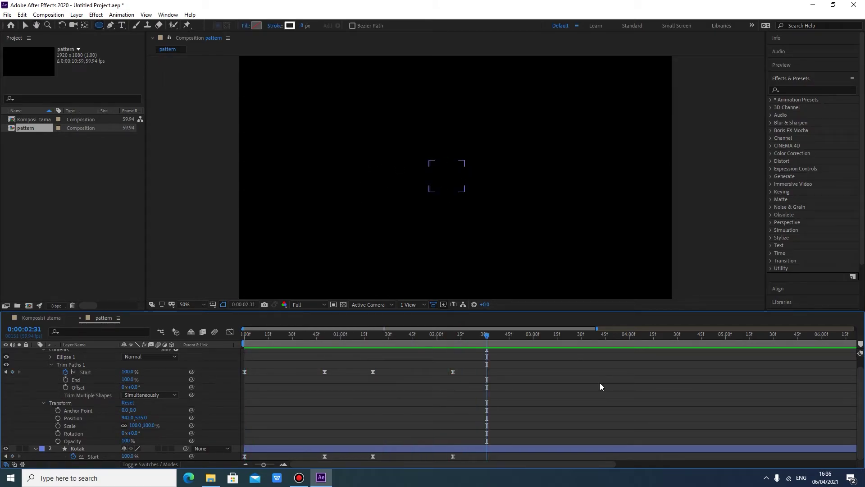
pyautogui.scroll(1, 36, 363)
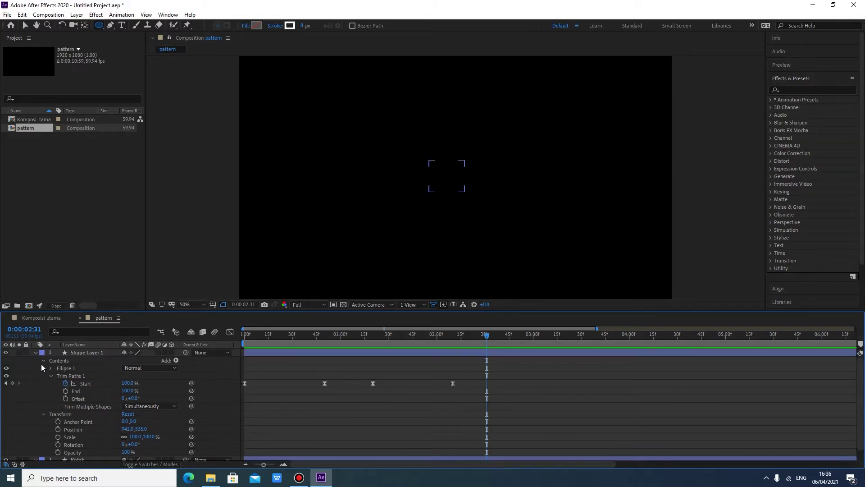
pyautogui.click(35, 353)
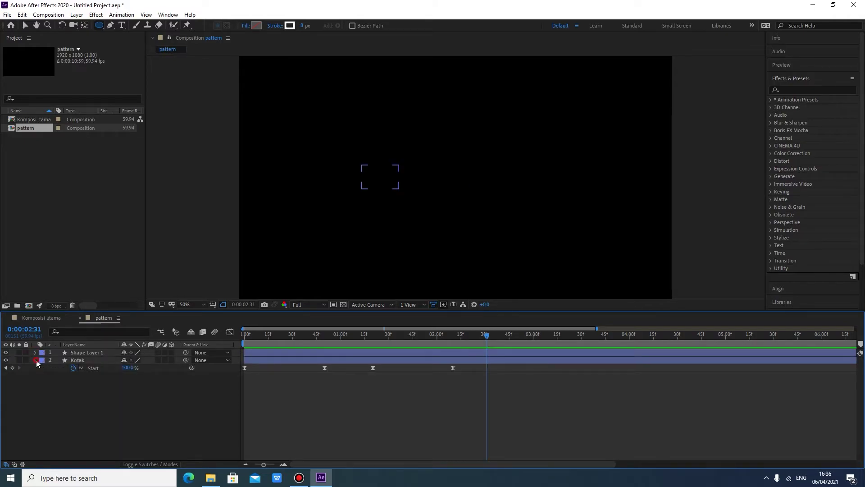
pyautogui.click(35, 359)
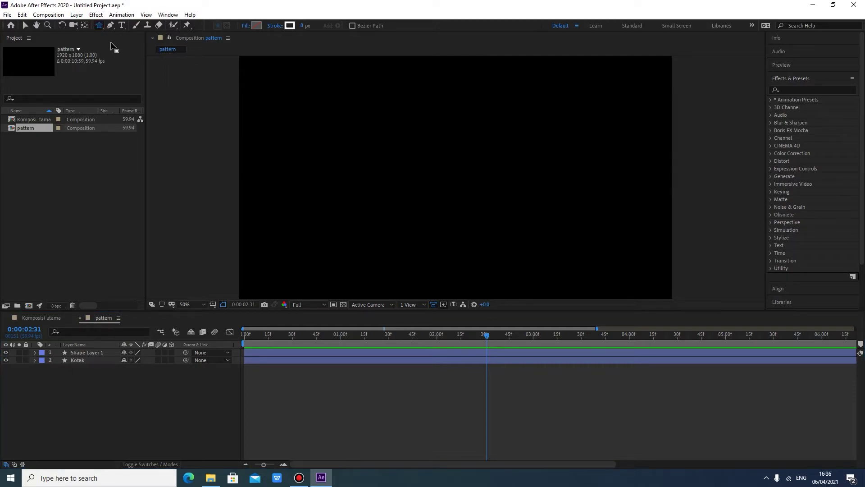
pyautogui.click(100, 31)
pyautogui.moveTo(100, 29); pyautogui.dragTo(110, 49)
pyautogui.click(95, 352)
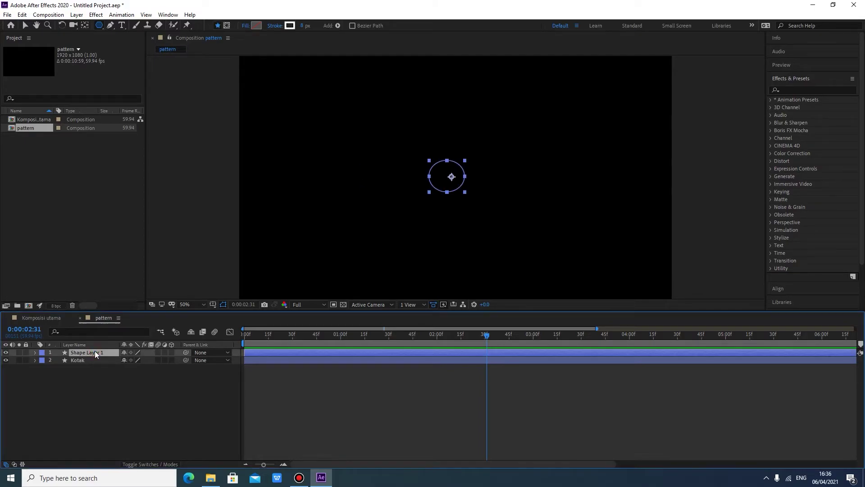
pyautogui.press('u')
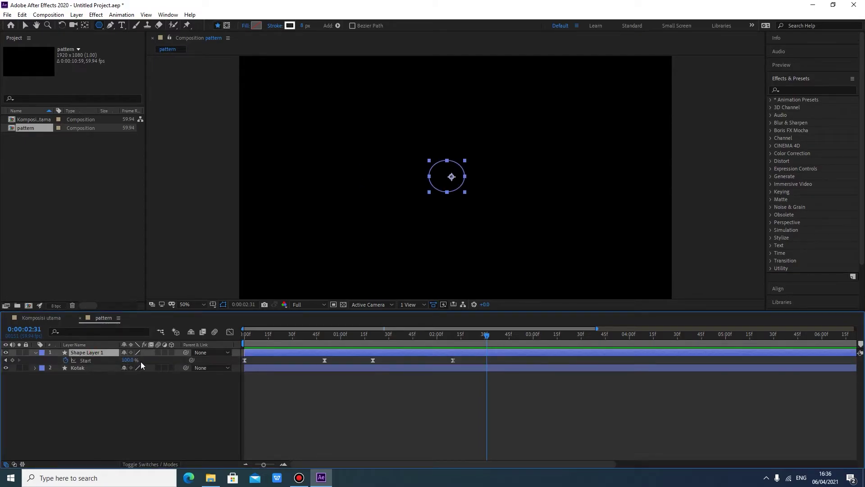
pyautogui.click(5, 360)
pyautogui.click(5, 361)
pyautogui.moveTo(500, 161); pyautogui.dragTo(512, 180)
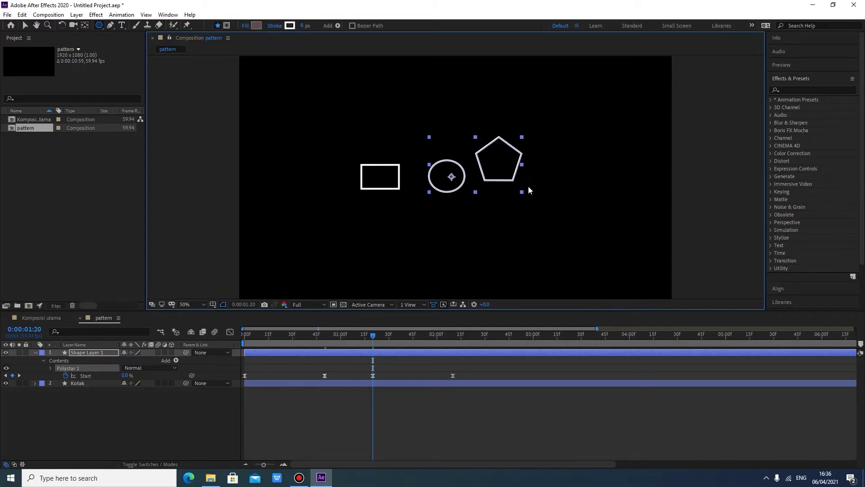
pyautogui.hotkey('ctrl', 'z')
pyautogui.moveTo(497, 160); pyautogui.dragTo(512, 176)
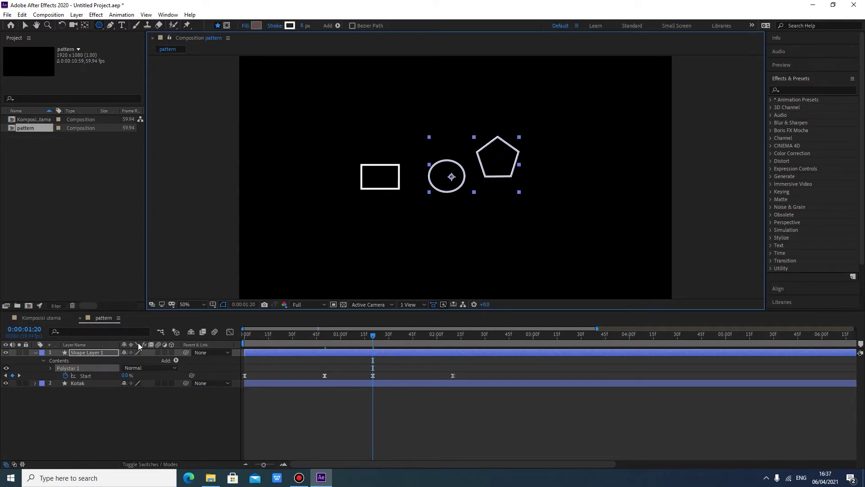
pyautogui.press('p')
pyautogui.click(127, 360)
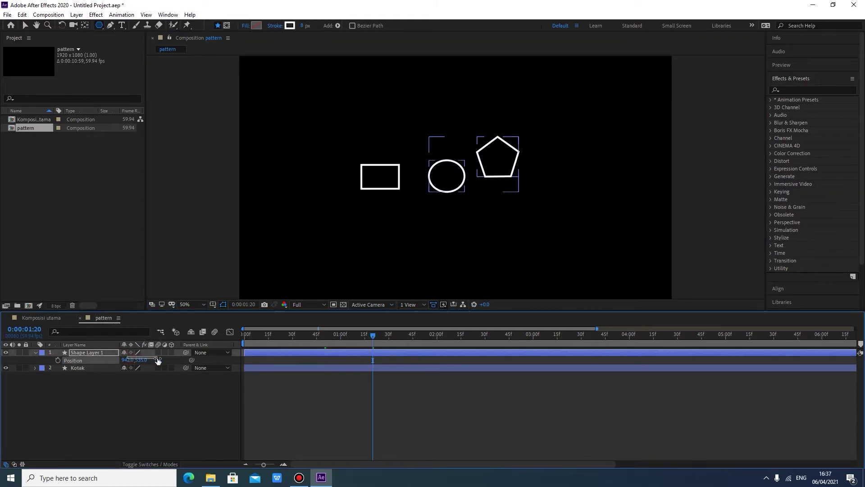
pyautogui.moveTo(134, 361); pyautogui.dragTo(152, 355)
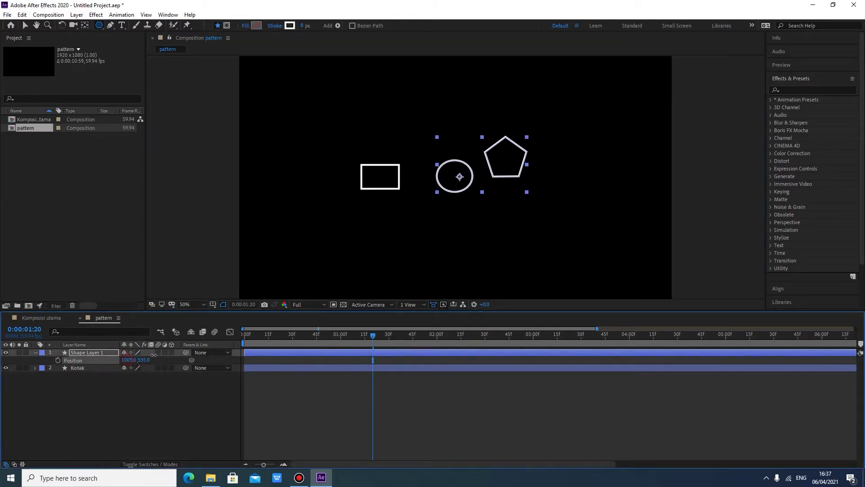
pyautogui.click(134, 422)
pyautogui.hotkey('ctrl', 'z')
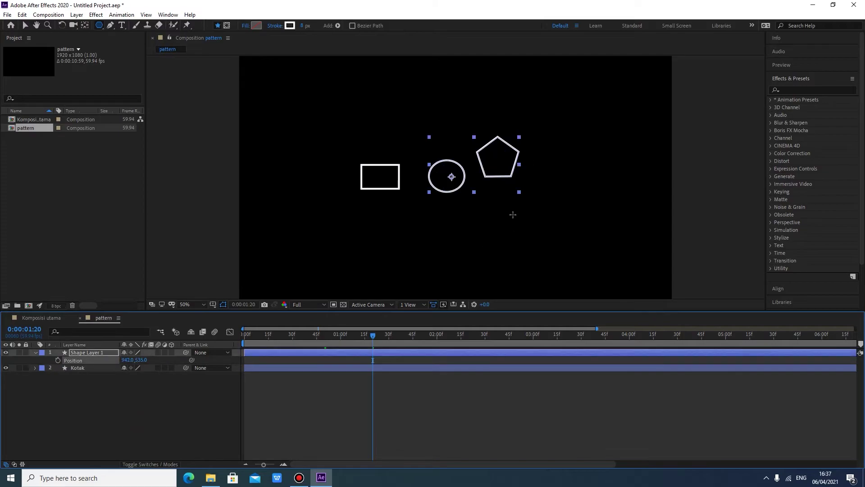
pyautogui.hotkey('ctrl', 'z')
pyautogui.hotkey('ctrl', 'z')
pyautogui.hotkey('ctrl', 'z')
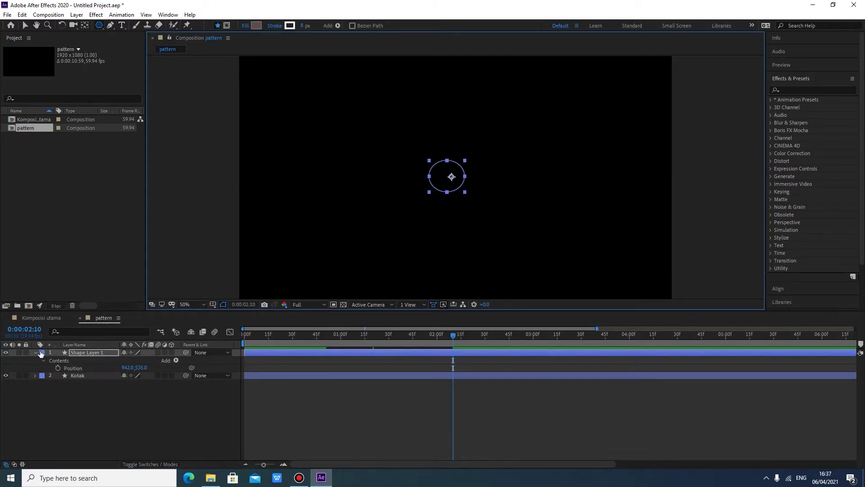
pyautogui.click(61, 381)
pyautogui.hotkey('ctrl', 'z')
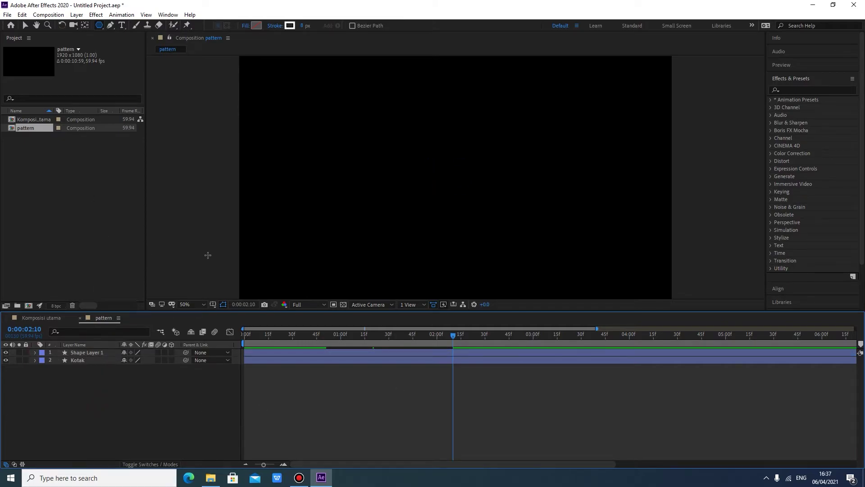
# Draw a pentagon on its own shape layer at 1:21 and position it at 943, 655
pyautogui.moveTo(448, 336); pyautogui.dragTo(374, 339)
pyautogui.moveTo(510, 149); pyautogui.dragTo(523, 163)
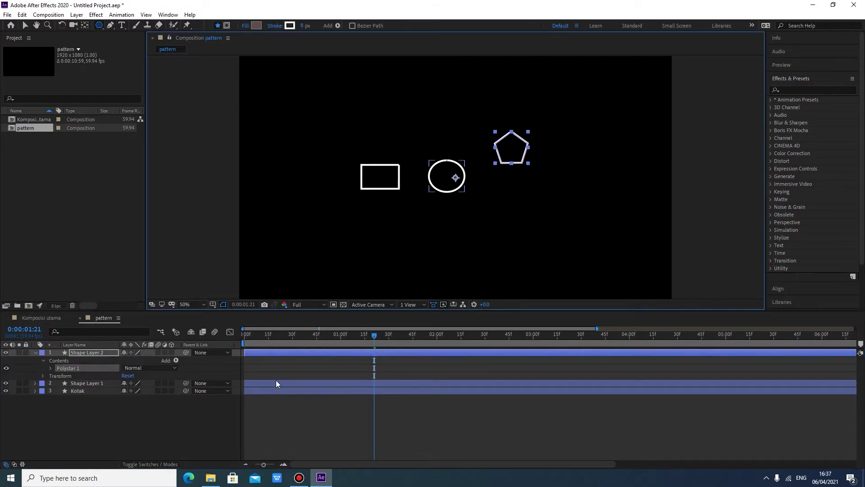
pyautogui.click(91, 383)
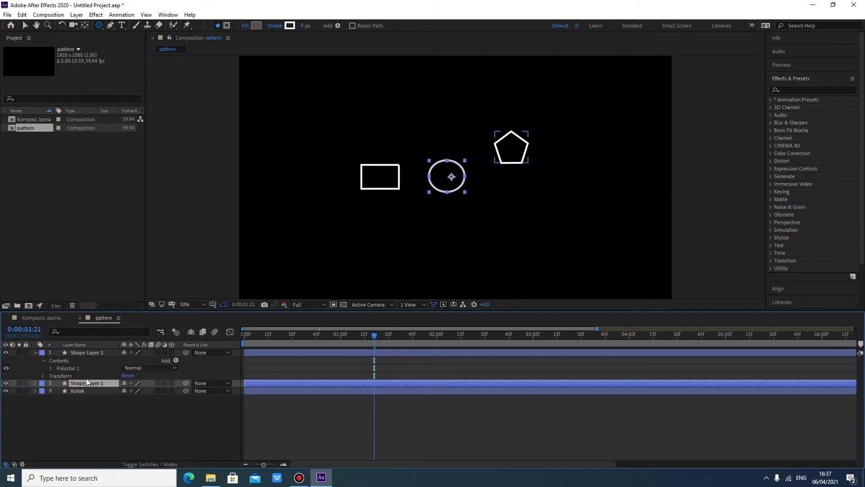
pyautogui.click(86, 355)
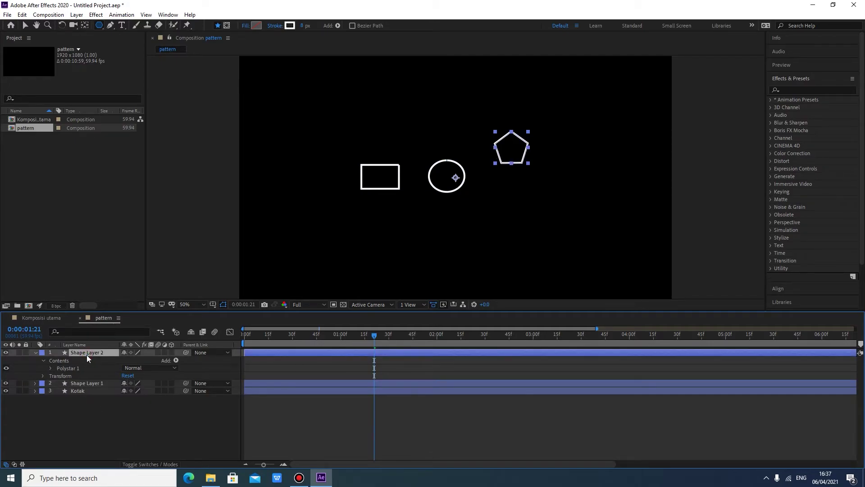
pyautogui.press('p')
pyautogui.moveTo(128, 360); pyautogui.dragTo(191, 359)
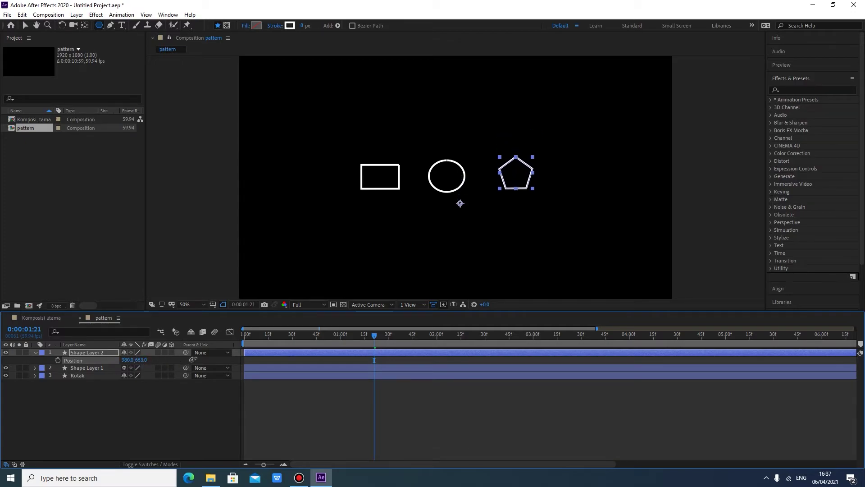
pyautogui.moveTo(128, 359)
pyautogui.mouseDown()
pyautogui.moveTo(112, 360)
pyautogui.moveTo(145, 363)
pyautogui.mouseUp()
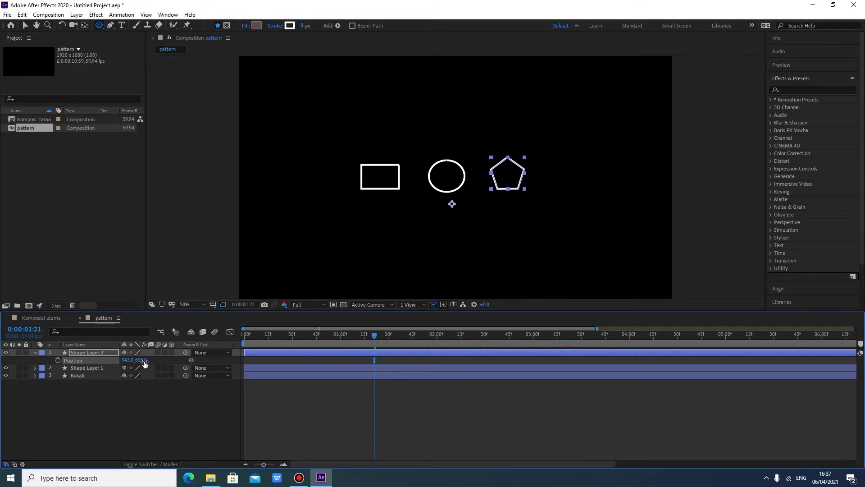
pyautogui.click(434, 412)
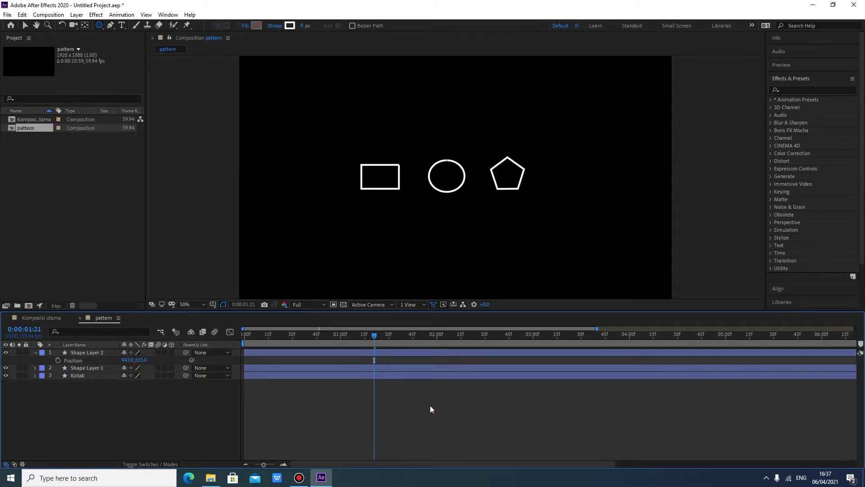
# Add Trim Paths to the pentagon's Shape Layer 2
pyautogui.click(87, 352)
pyautogui.click(86, 368)
pyautogui.press('u')
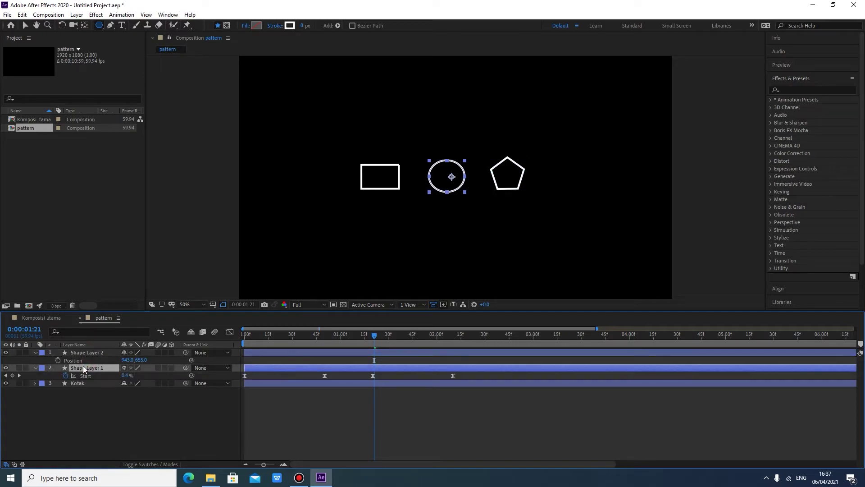
pyautogui.click(92, 353)
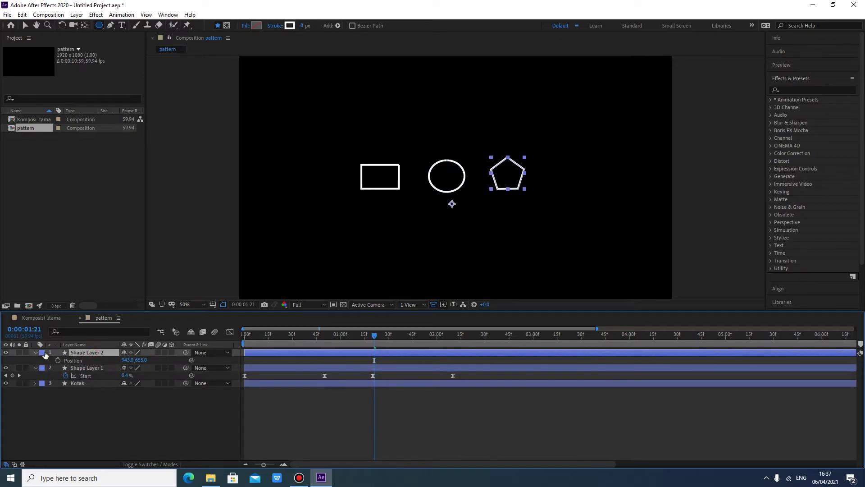
pyautogui.click(35, 352)
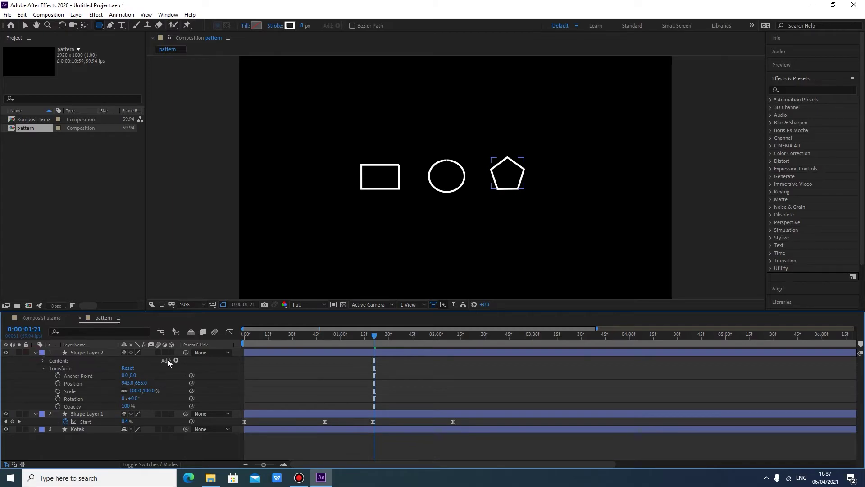
pyautogui.click(168, 361)
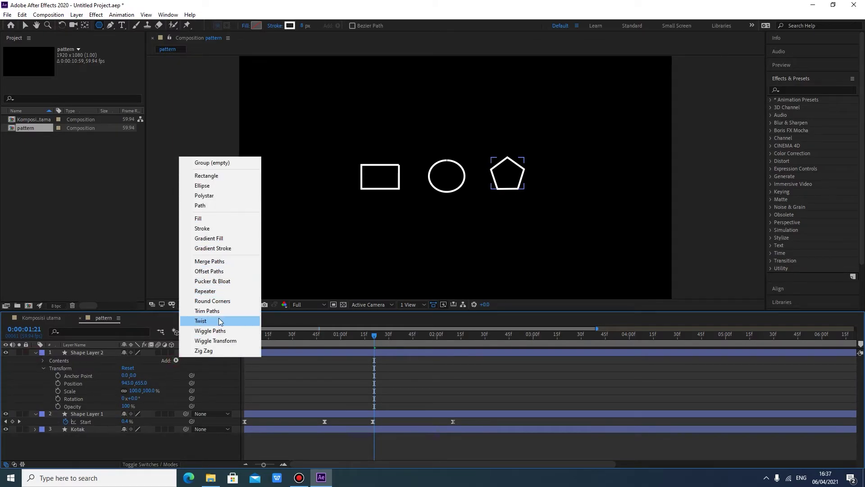
pyautogui.click(207, 311)
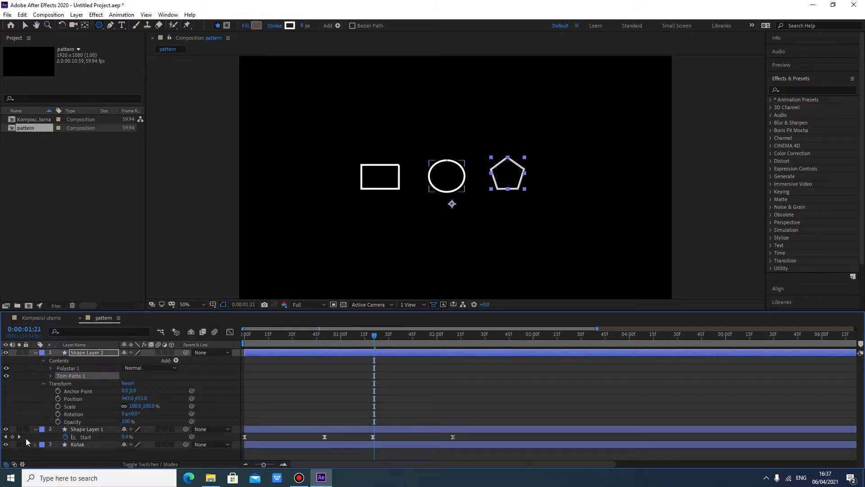
# Keyframe the pentagon's Trim Paths Start at 0:00, 0:50, 1:20 and 2:10 to match the circle
pyautogui.press('Home')
pyautogui.click(50, 376)
pyautogui.scroll(-1, 63, 374)
pyautogui.click(65, 364)
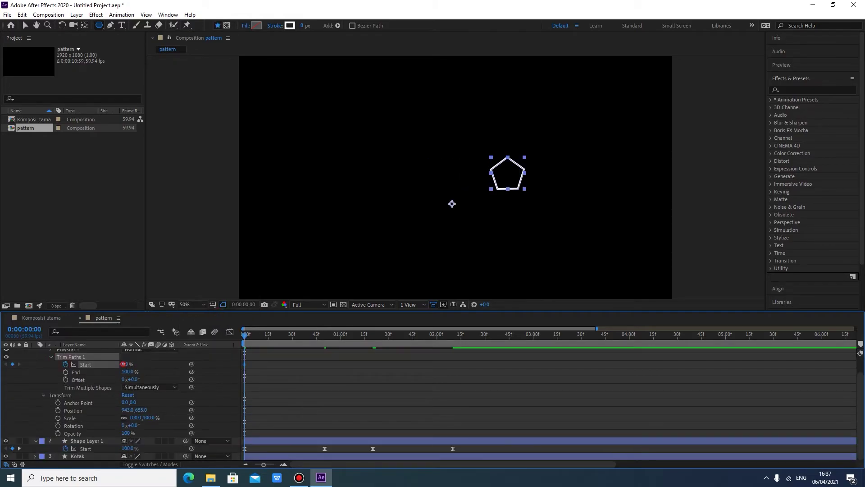
pyautogui.press('space')
pyautogui.press('space')
pyautogui.scroll(-2, 61, 427)
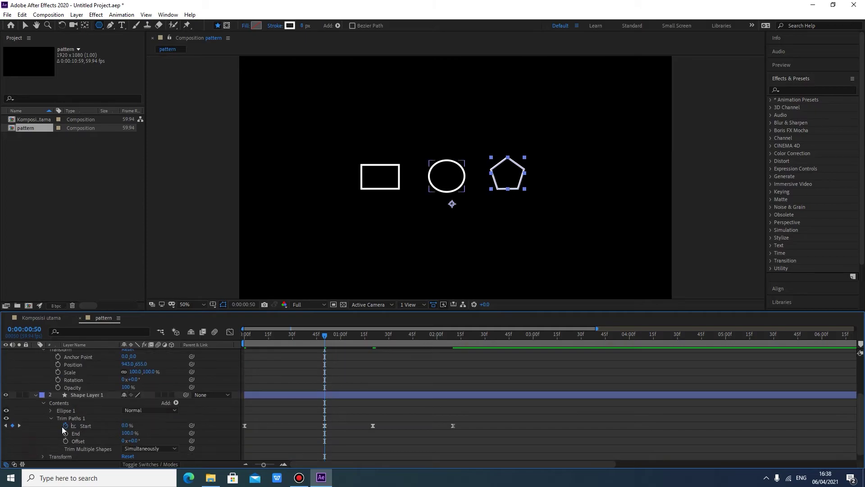
pyautogui.press('u')
pyautogui.scroll(3, 75, 454)
pyautogui.press('k')
pyautogui.click(86, 364)
pyautogui.press('k')
pyautogui.click(128, 364)
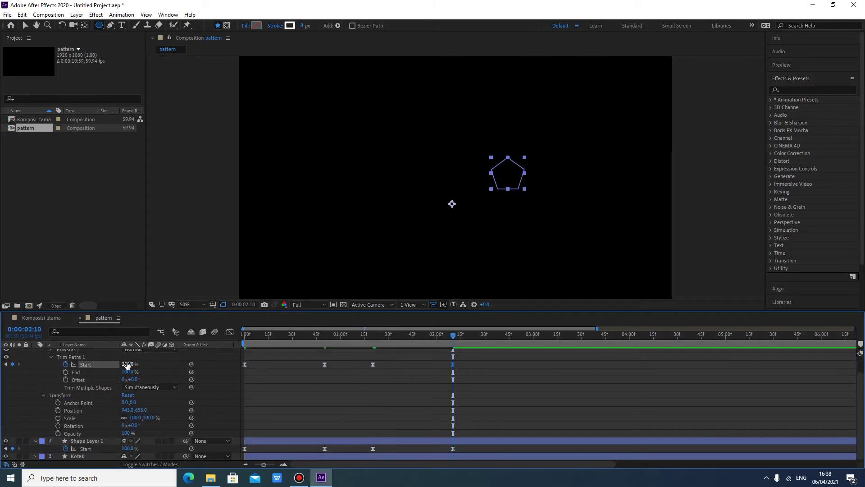
# Collapse the pentagon layer, return the time marker to the beginning and deselect all layers
pyautogui.click(480, 383)
pyautogui.scroll(1, 293, 417)
pyautogui.click(35, 353)
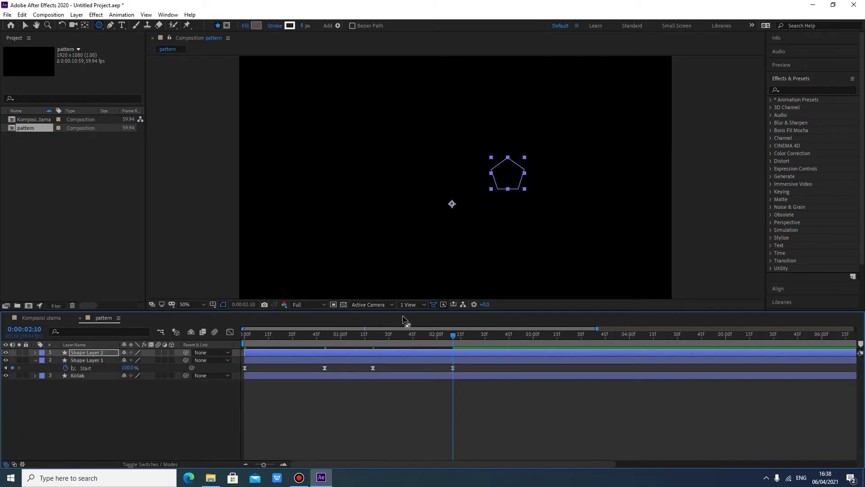
pyautogui.moveTo(452, 334); pyautogui.dragTo(244, 334)
pyautogui.click(352, 397)
# Preview the rectangle, circle and pentagon outlines drawing on and erasing, scrubbing through partial strokes
pyautogui.press('space')
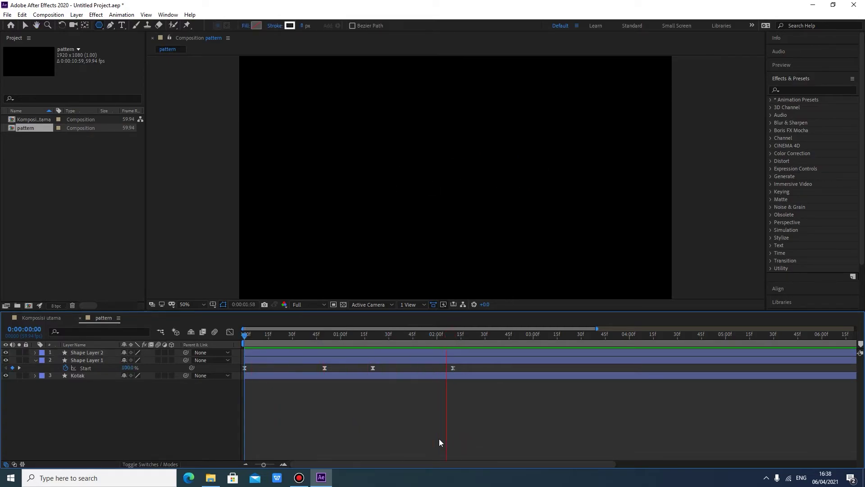
pyautogui.press('space')
pyautogui.moveTo(431, 342); pyautogui.dragTo(422, 367)
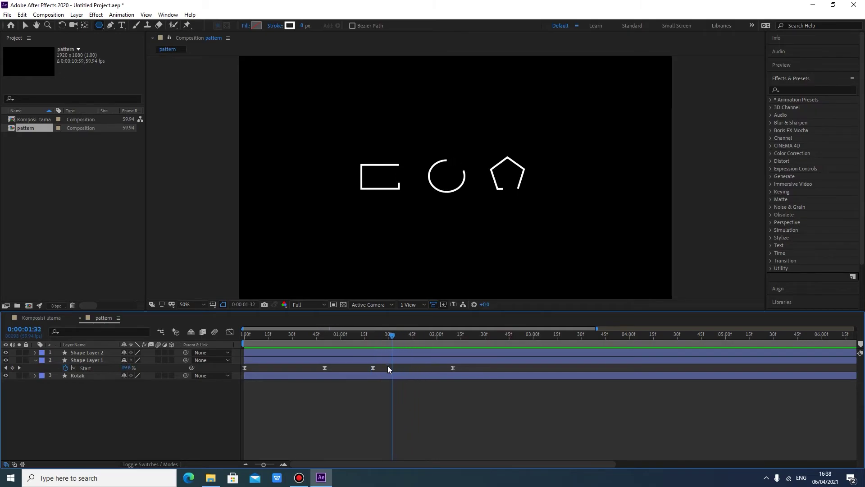
pyautogui.moveTo(422, 367); pyautogui.dragTo(243, 382)
pyautogui.press('space')
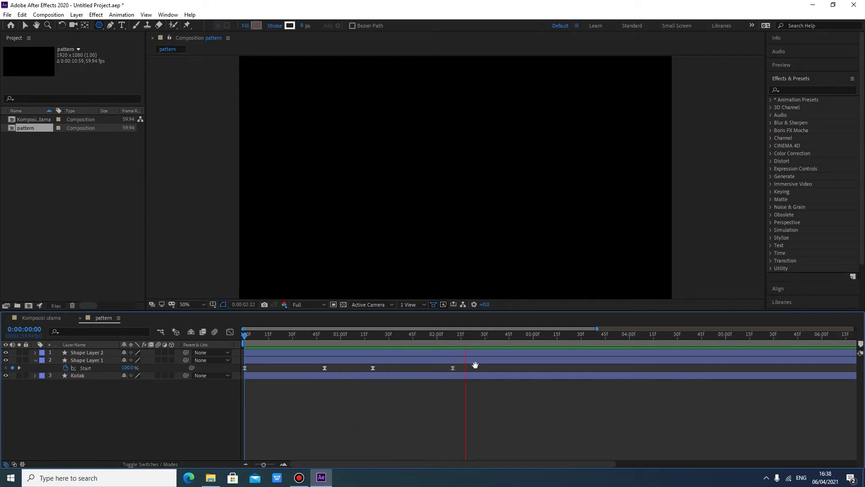
pyautogui.press('space')
# Collapse Shape Layer 1 and marquee-select all three shape layers
pyautogui.click(35, 359)
pyautogui.moveTo(493, 334); pyautogui.dragTo(320, 334)
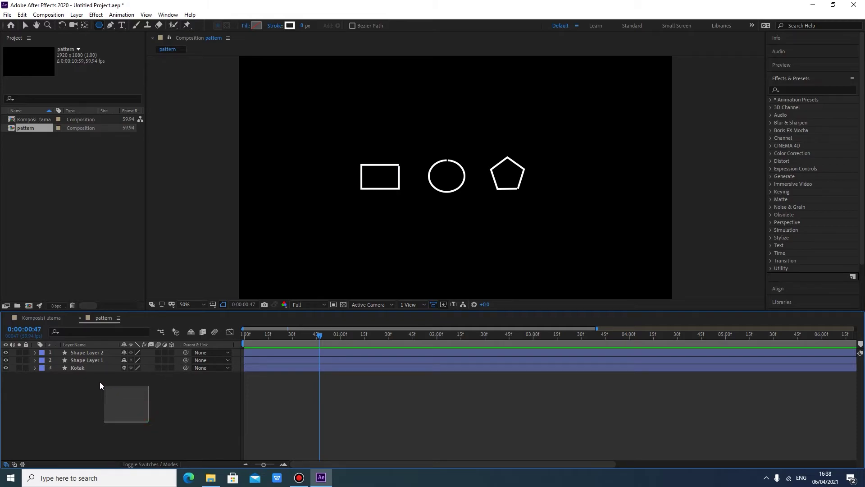
pyautogui.moveTo(100, 386); pyautogui.dragTo(60, 347)
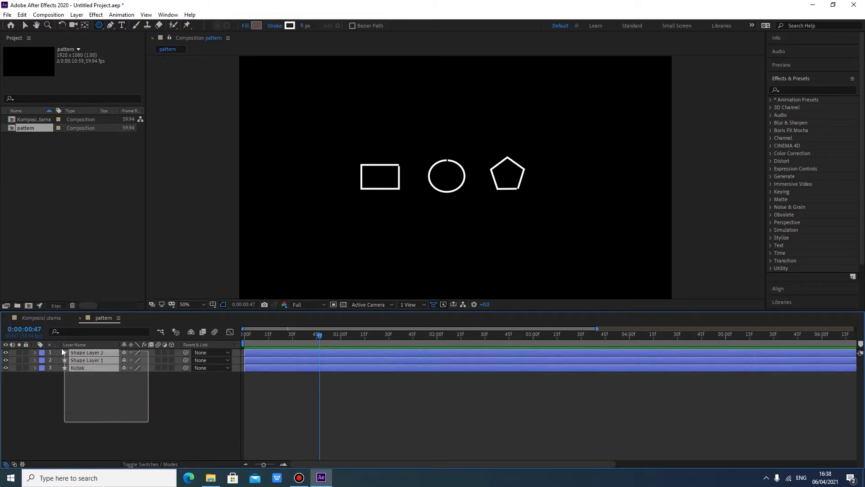
# Pre-compose the three selected shape layers into a new composition named 'pattren'
pyautogui.rightClick(102, 367)
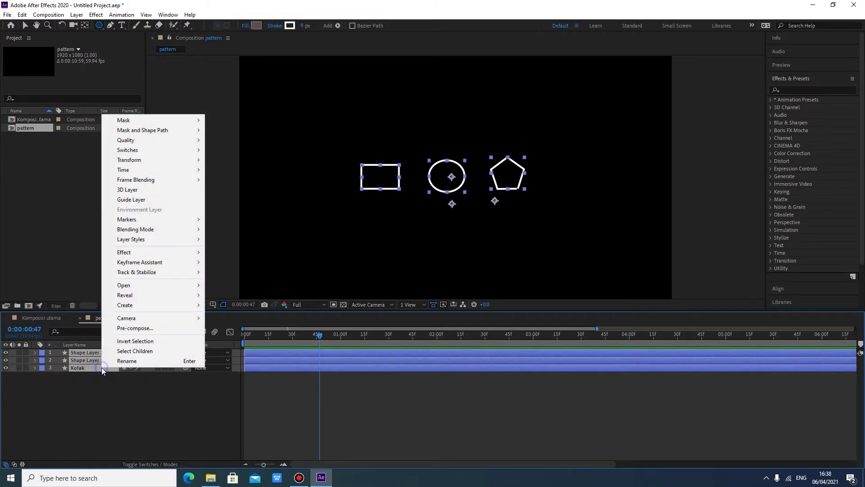
pyautogui.click(157, 328)
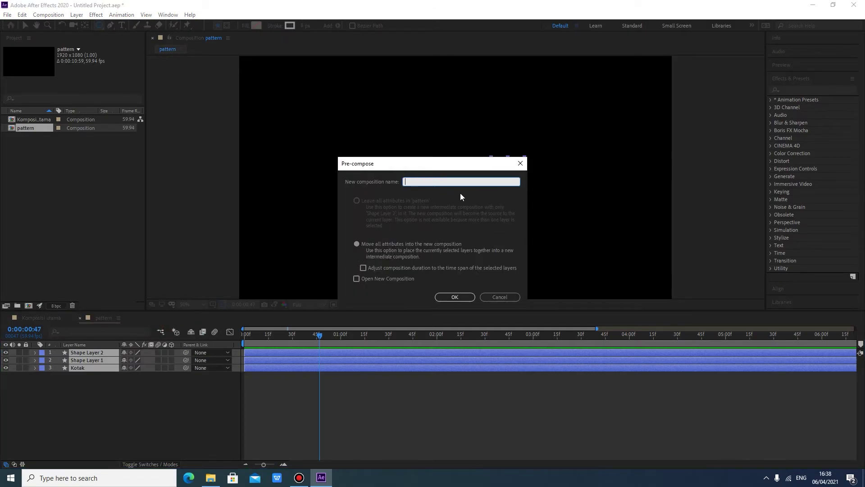
pyautogui.write('pattren')
pyautogui.click(451, 297)
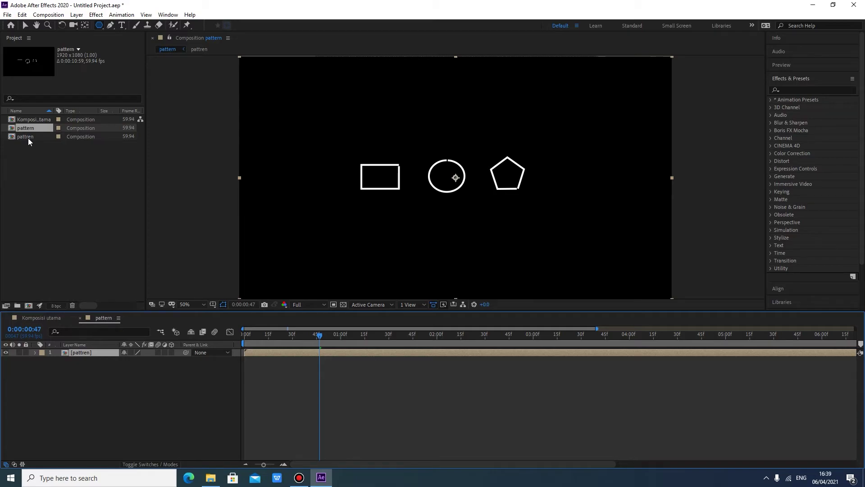
# Rename the nested layer to 'pattren 1'
pyautogui.click(34, 126)
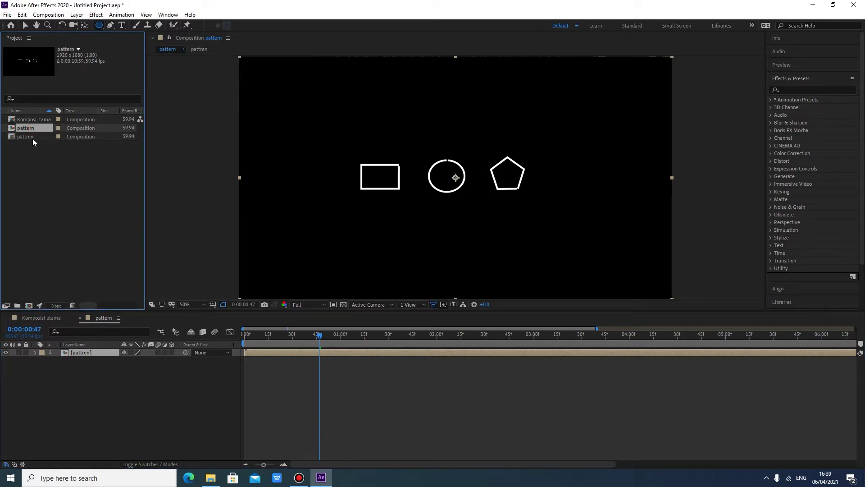
pyautogui.click(33, 138)
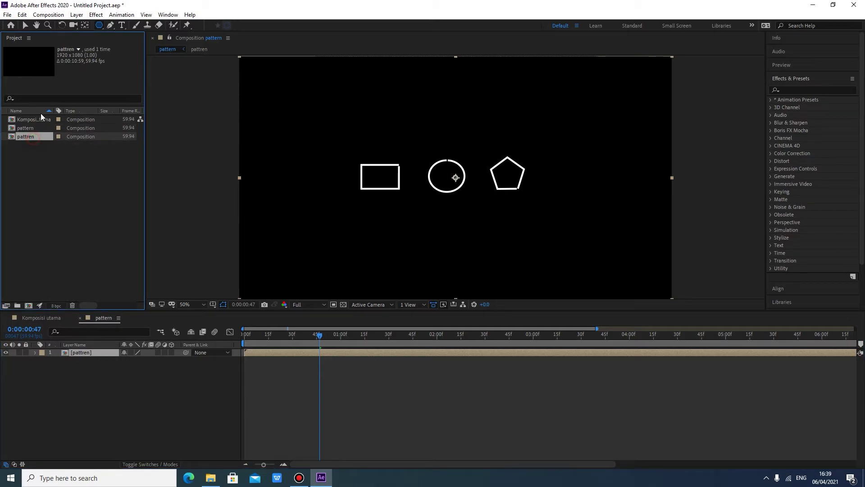
pyautogui.rightClick(88, 353)
pyautogui.click(108, 341)
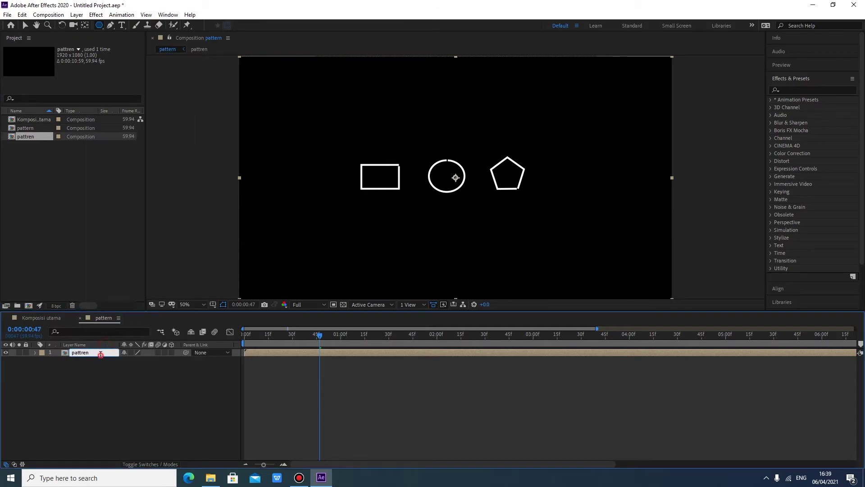
pyautogui.write('1')
pyautogui.click(87, 396)
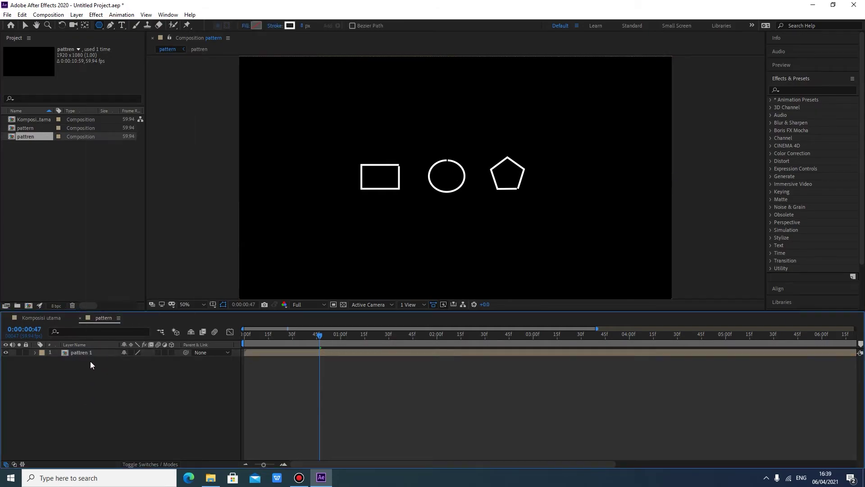
# Place the pattren composition into Komposisi utama, preview it, and start adding a new Solid layer
pyautogui.click(34, 120)
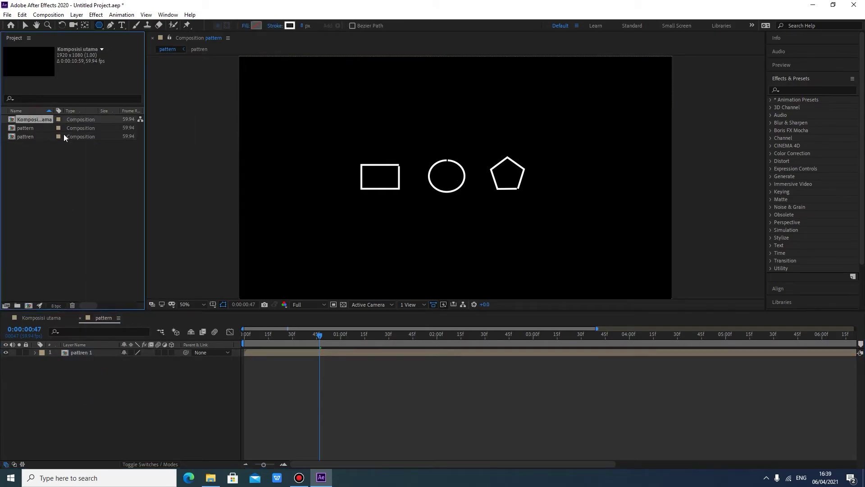
pyautogui.doubleClick(42, 120)
pyautogui.moveTo(24, 137); pyautogui.dragTo(74, 380)
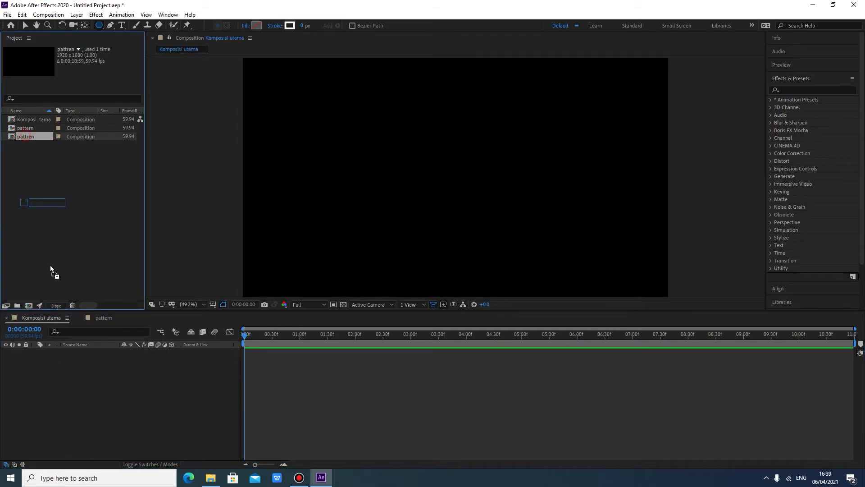
pyautogui.press('space')
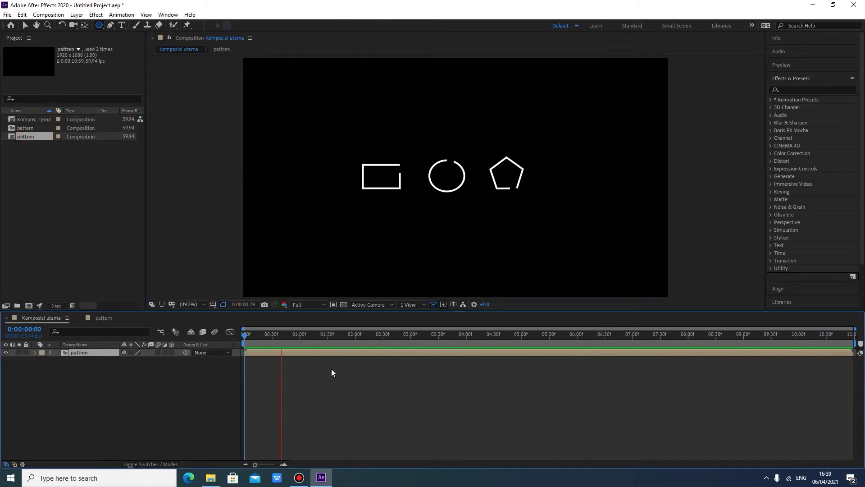
pyautogui.press('space')
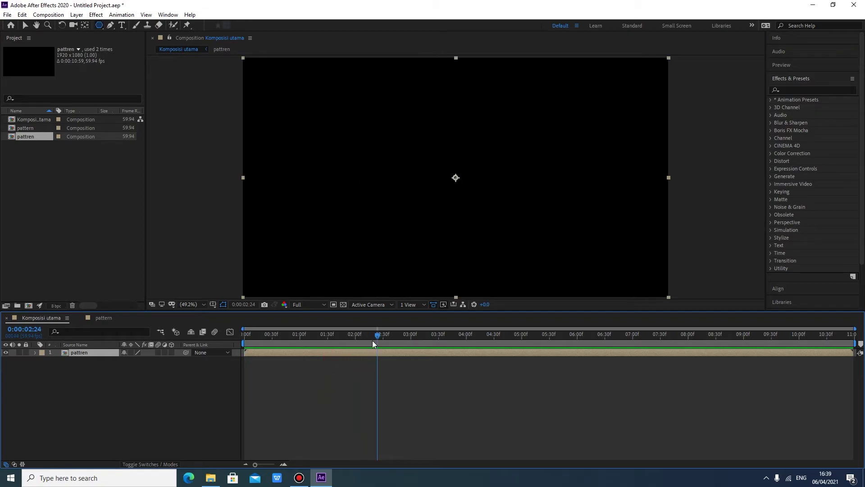
pyautogui.press('Home')
pyautogui.rightClick(90, 395)
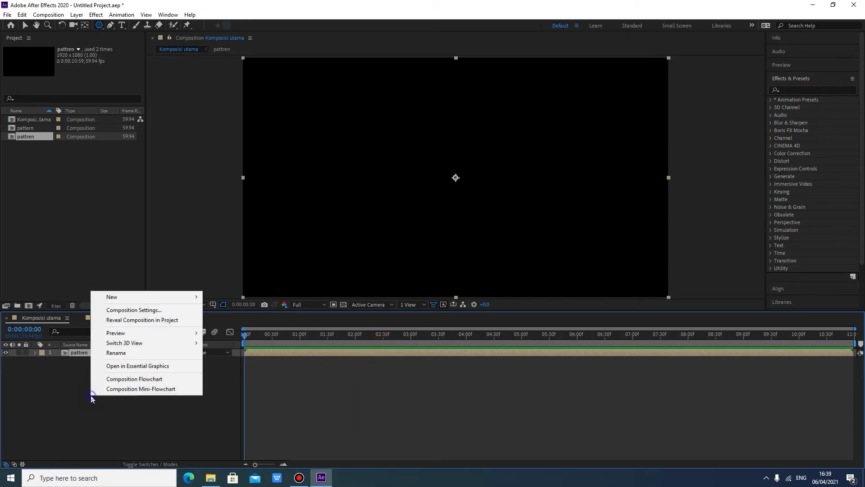
pyautogui.moveTo(130, 297)
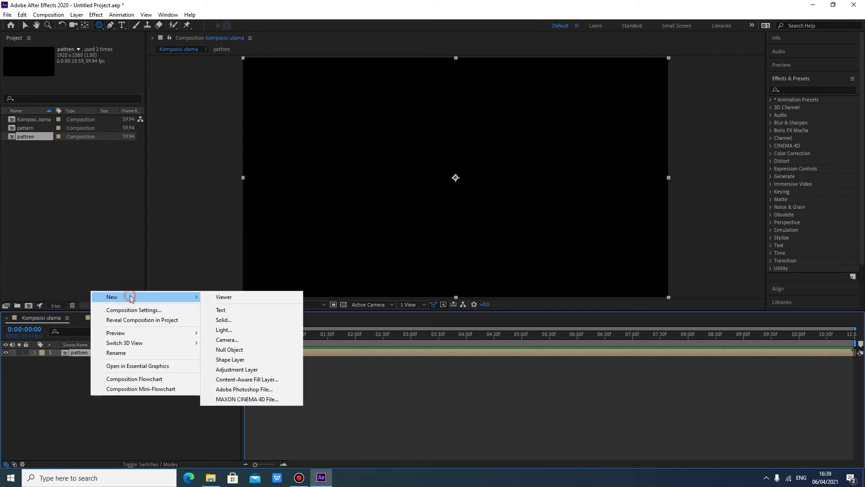
# Create a full-frame solid in deep royal blue, hex 007FBA
pyautogui.click(233, 320)
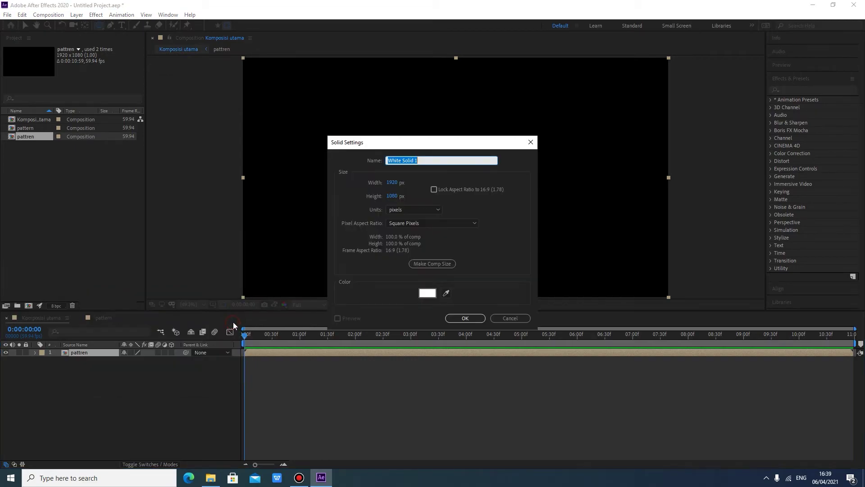
pyautogui.click(424, 293)
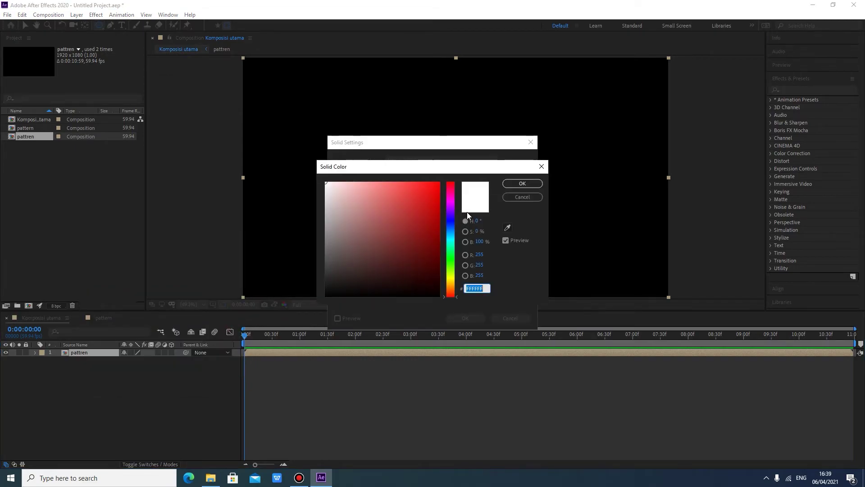
pyautogui.moveTo(448, 213); pyautogui.dragTo(453, 240)
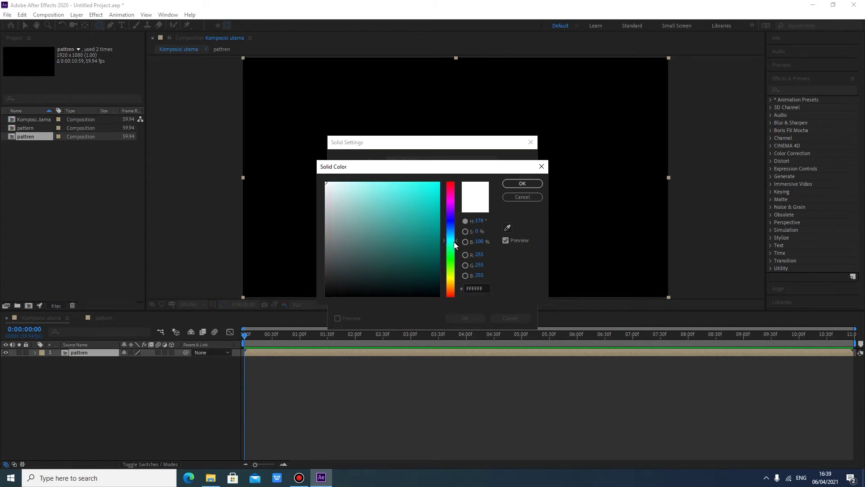
pyautogui.moveTo(454, 245); pyautogui.dragTo(456, 232)
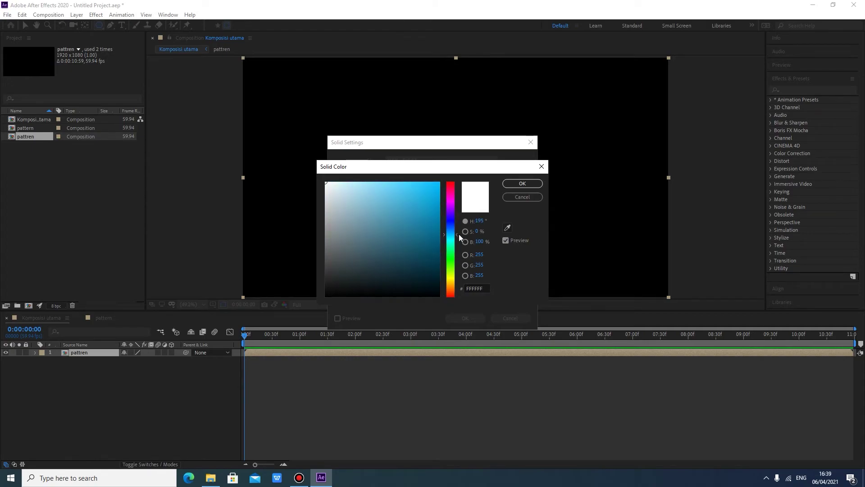
pyautogui.moveTo(436, 201); pyautogui.dragTo(446, 217)
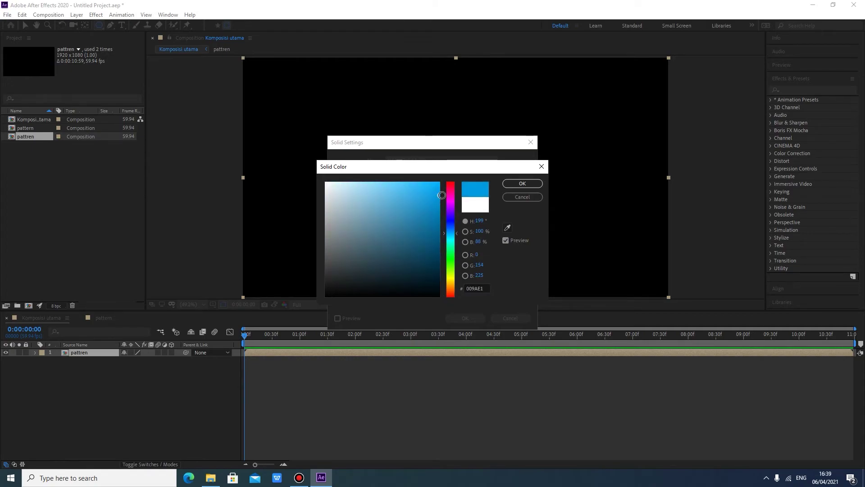
pyautogui.click(523, 183)
pyautogui.click(466, 319)
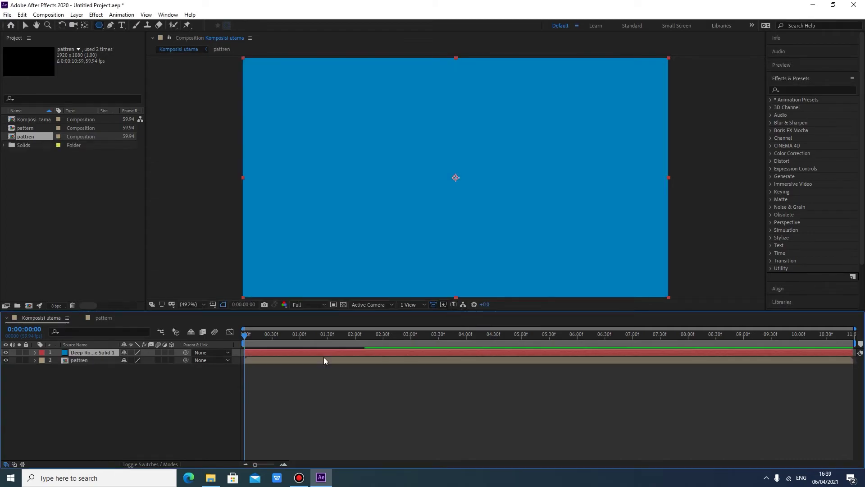
# Move the pattren layer above the blue solid and preview the result from the start
pyautogui.press('space')
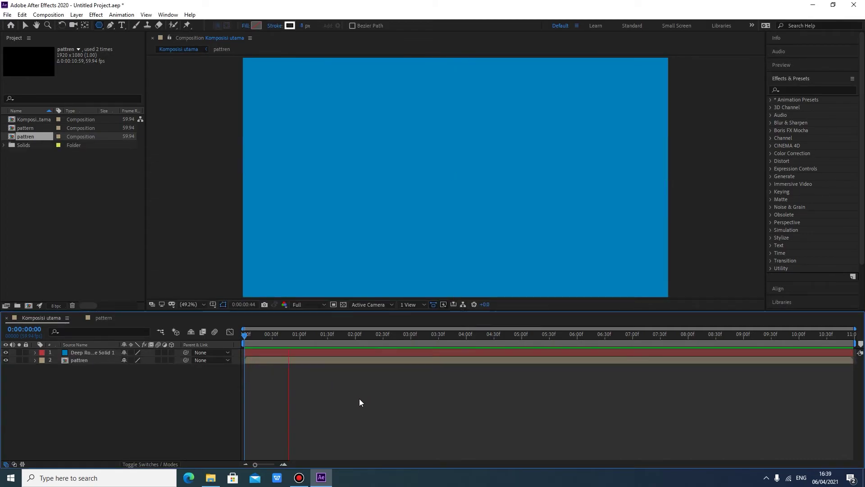
pyautogui.press('space')
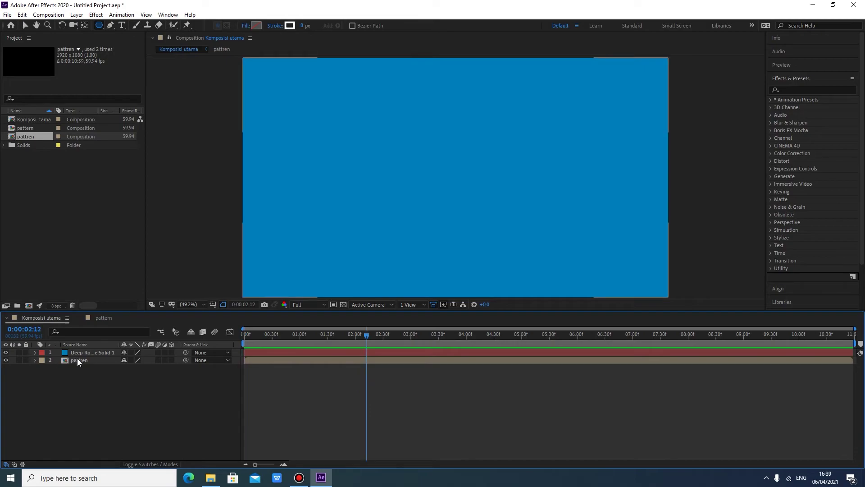
pyautogui.moveTo(78, 359); pyautogui.dragTo(85, 352)
pyautogui.press('Home')
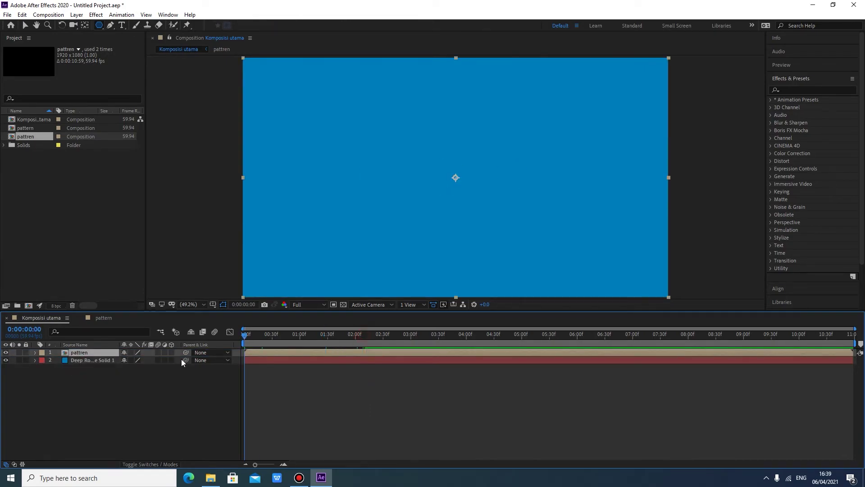
pyautogui.press('space')
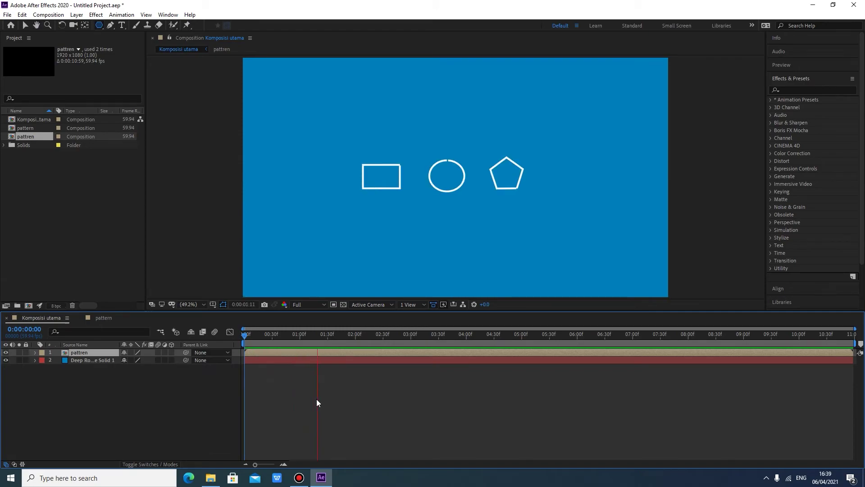
pyautogui.press('space')
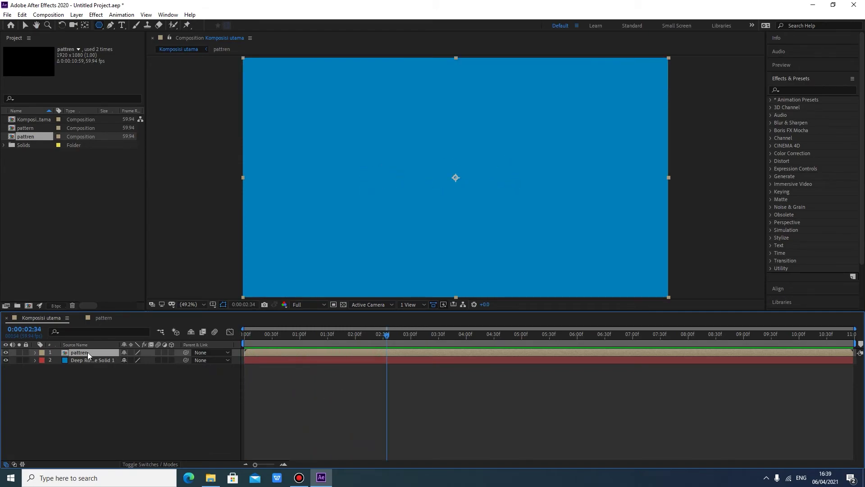
# Shift the pattren layer to the right by scrubbing its Position X
pyautogui.moveTo(389, 334); pyautogui.dragTo(305, 344)
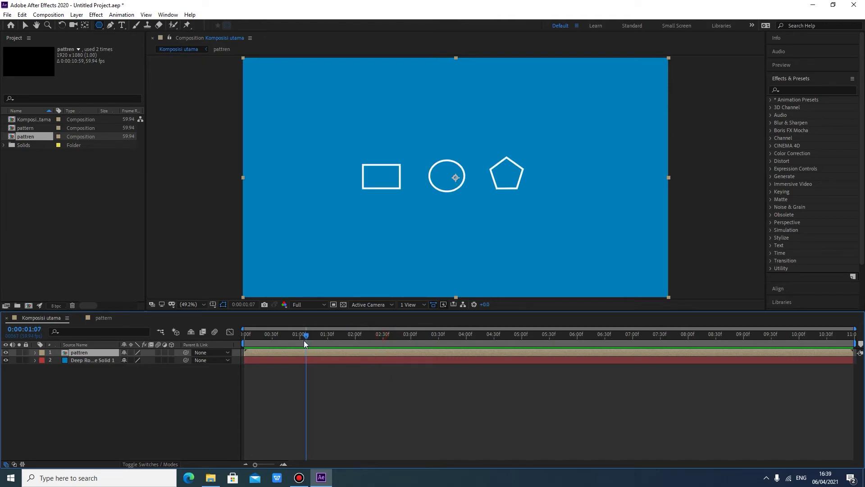
pyautogui.press('p')
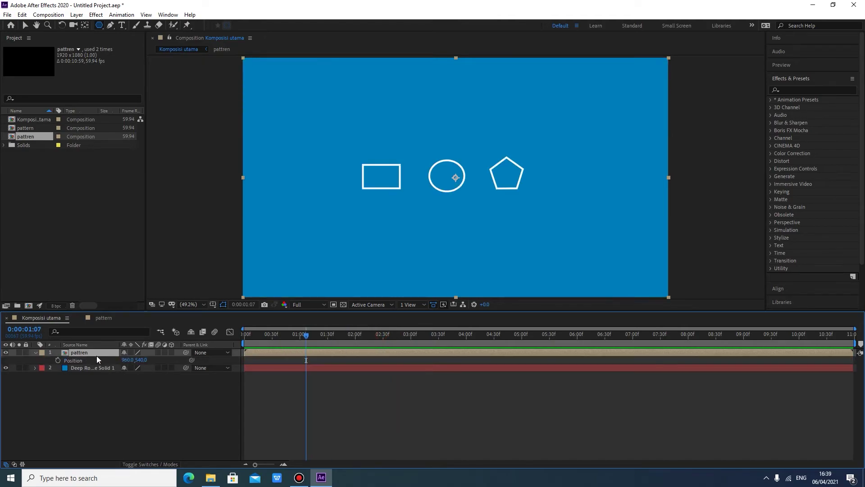
pyautogui.moveTo(128, 363); pyautogui.dragTo(159, 358)
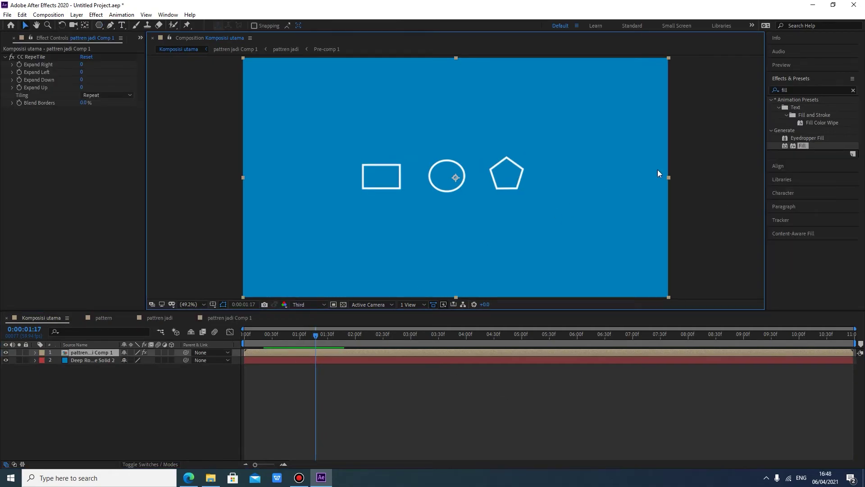
# Filter effects with 'cc re' and apply CC RepeTile to the pattren jadi Comp 1 layer
pyautogui.click(853, 90)
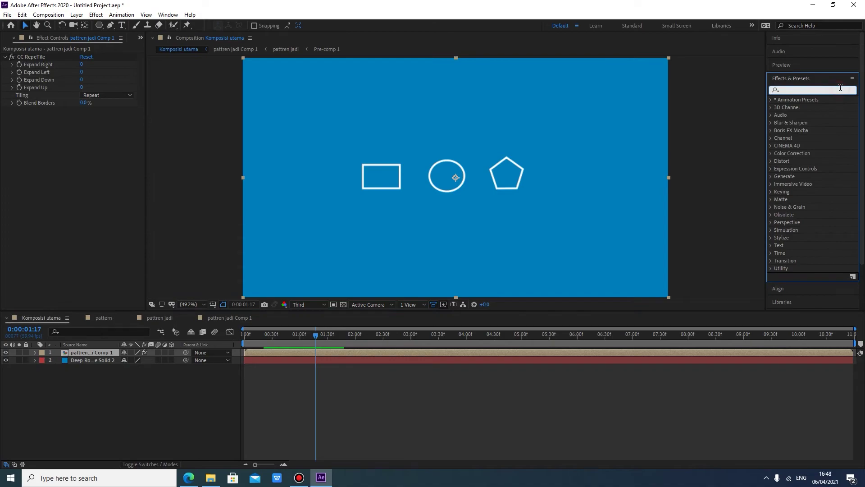
pyautogui.write('cc')
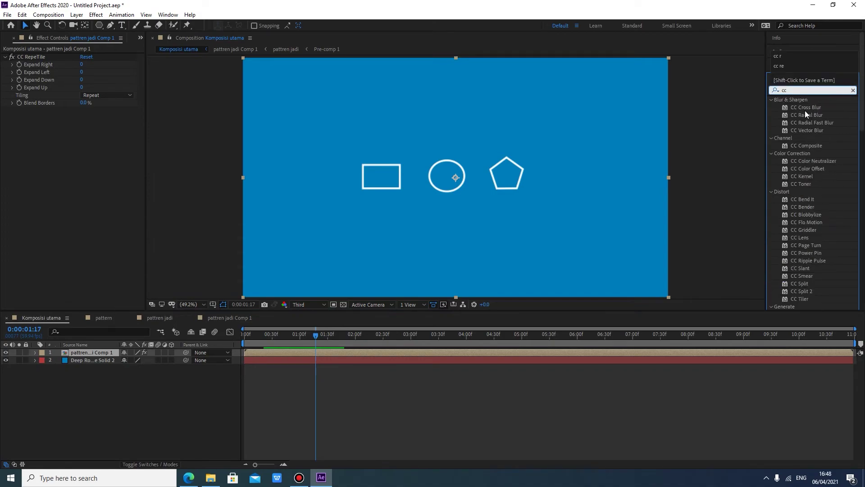
pyautogui.write(' re')
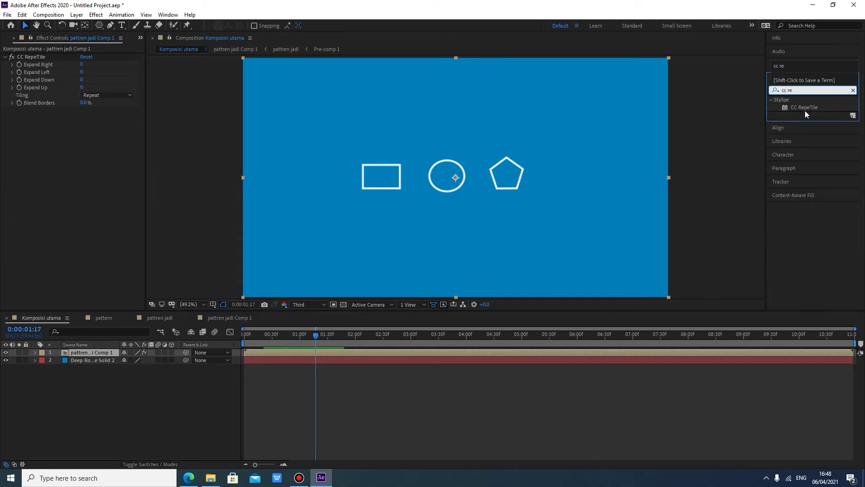
pyautogui.moveTo(807, 110); pyautogui.dragTo(94, 353)
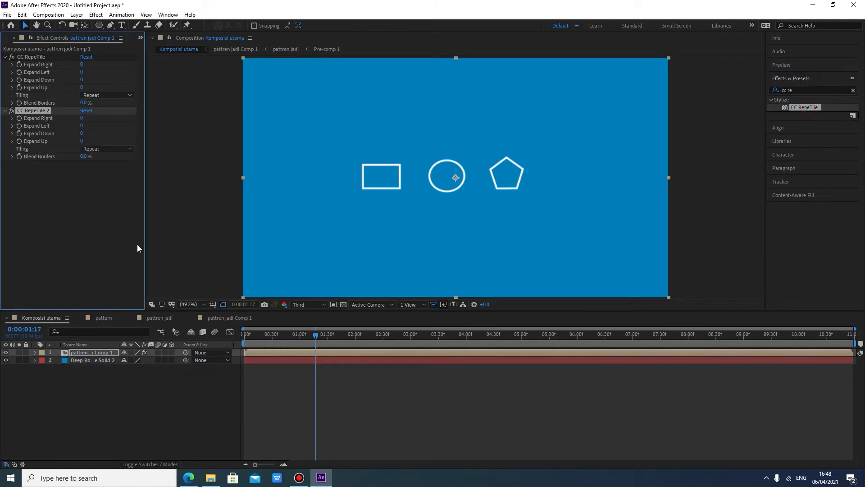
# Delete CC RepeTile and CC RepeTile 2 from pattren jadi Comp 1, undoing a stray Expand Right change
pyautogui.click(37, 57)
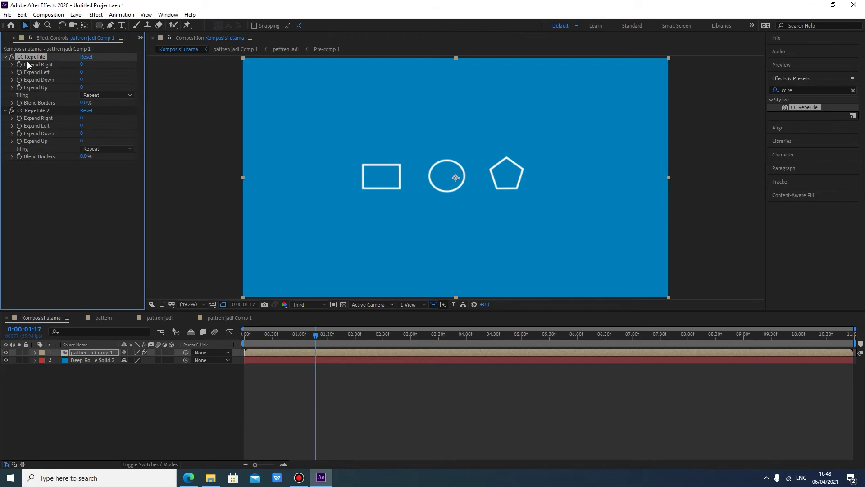
pyautogui.press('Delete')
pyautogui.moveTo(81, 66); pyautogui.dragTo(187, 57)
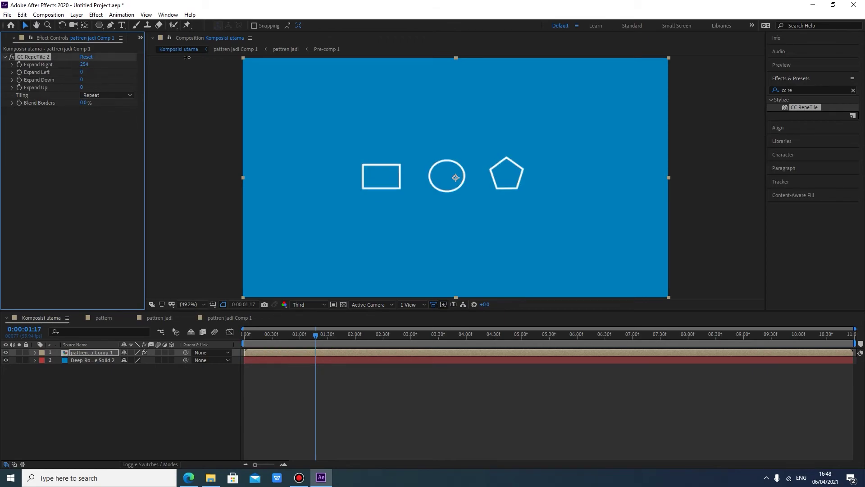
pyautogui.hotkey('ctrl', 'z')
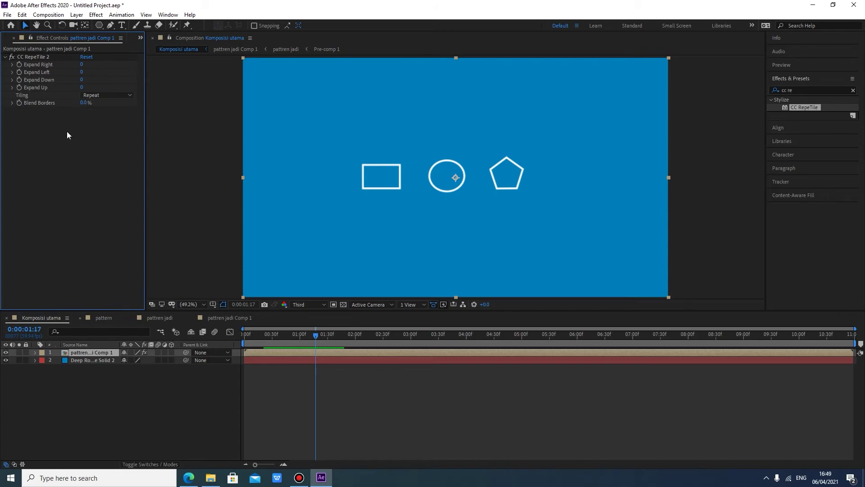
pyautogui.click(48, 58)
pyautogui.press('Delete')
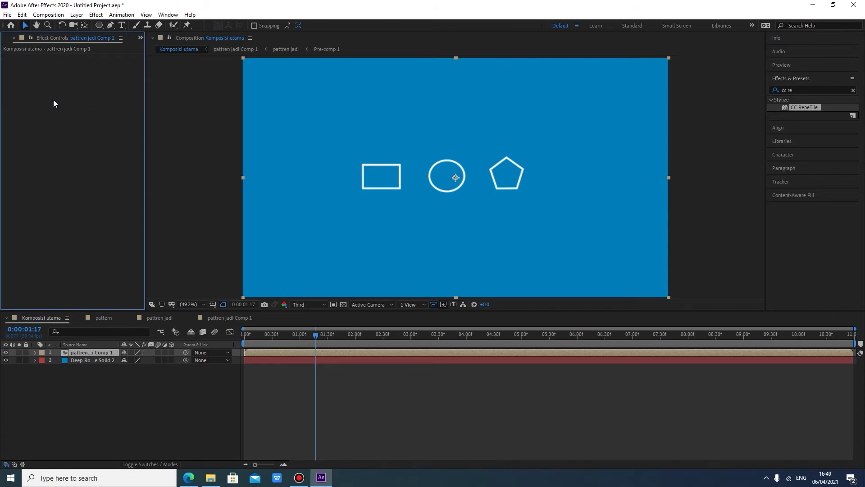
pyautogui.click(88, 352)
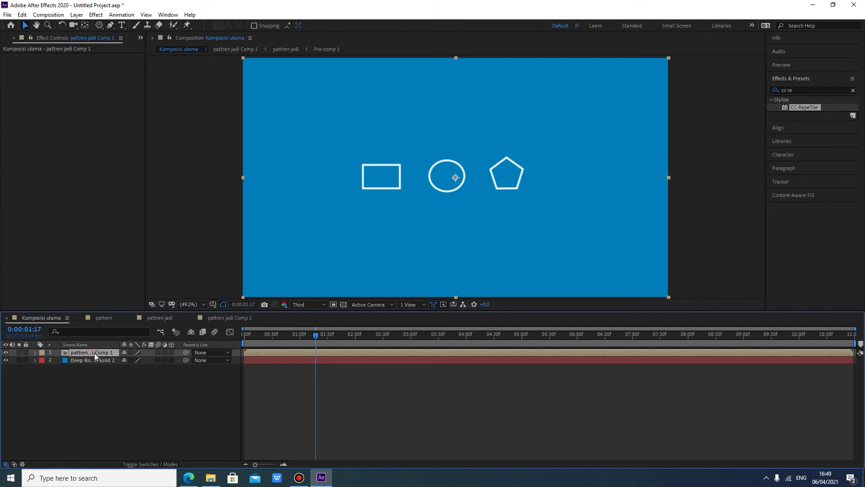
# Duplicate the shapes layer twice, moving the copies up into a second and third row
pyautogui.hotkey('ctrl', 'd')
pyautogui.press('p')
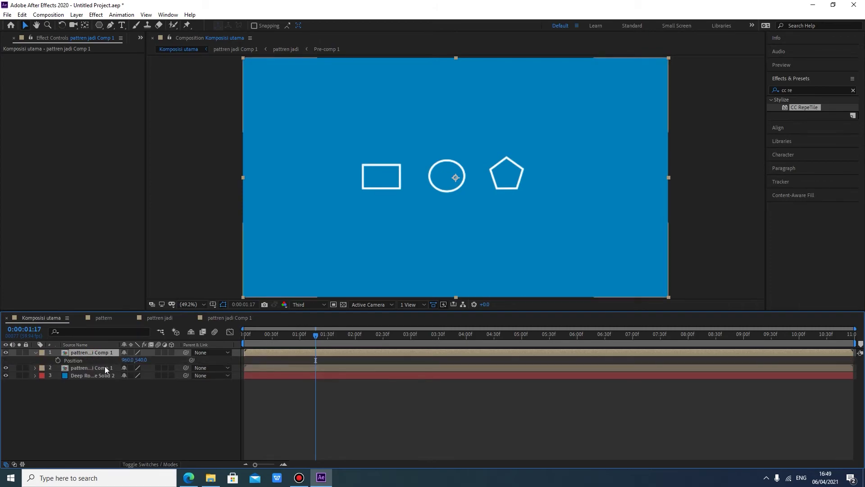
pyautogui.moveTo(121, 360)
pyautogui.mouseDown()
pyautogui.moveTo(112, 361)
pyautogui.moveTo(138, 360)
pyautogui.moveTo(53, 356)
pyautogui.mouseUp()
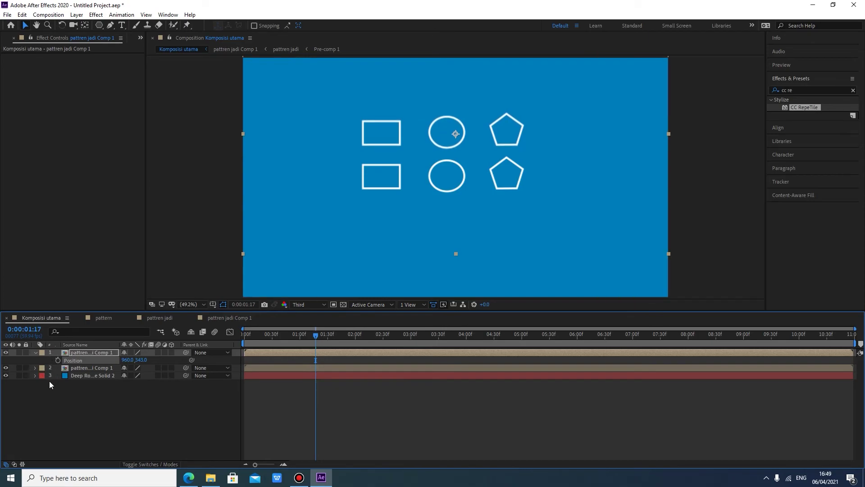
pyautogui.hotkey('ctrl', 'd')
pyautogui.press('p')
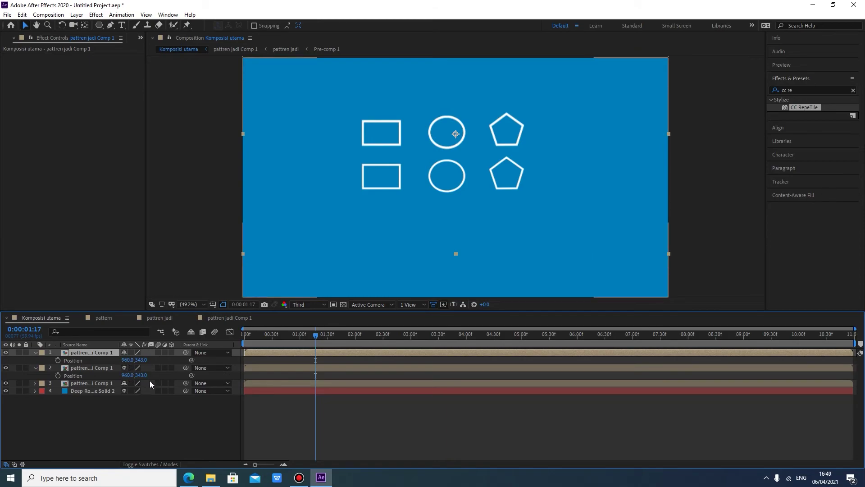
pyautogui.moveTo(128, 360)
pyautogui.mouseDown()
pyautogui.moveTo(116, 360)
pyautogui.moveTo(148, 361)
pyautogui.moveTo(51, 368)
pyautogui.moveTo(119, 375)
pyautogui.mouseUp()
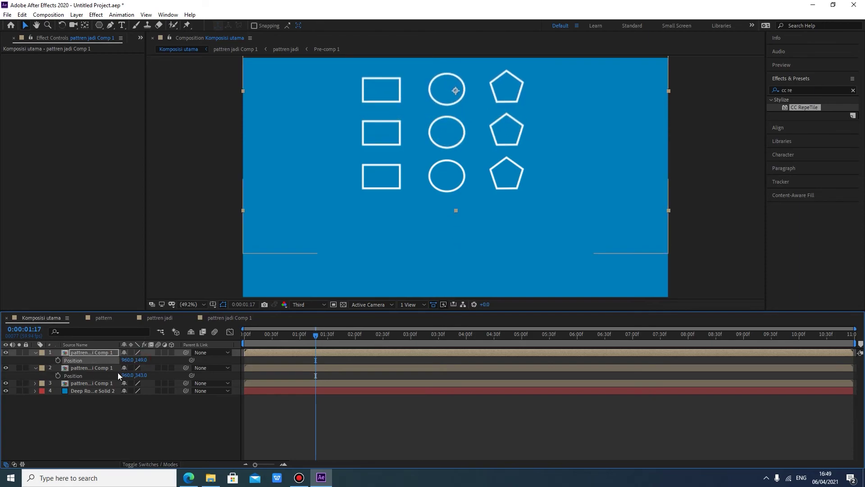
# Add a fourth-row copy, fine-tune its vertical position, and collapse the Position properties
pyautogui.hotkey('ctrl', 'd')
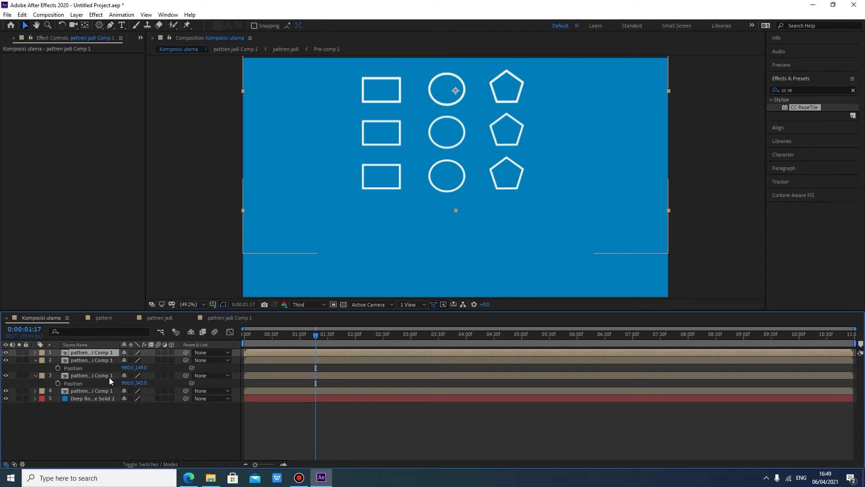
pyautogui.press('p')
pyautogui.moveTo(135, 359); pyautogui.dragTo(50, 373)
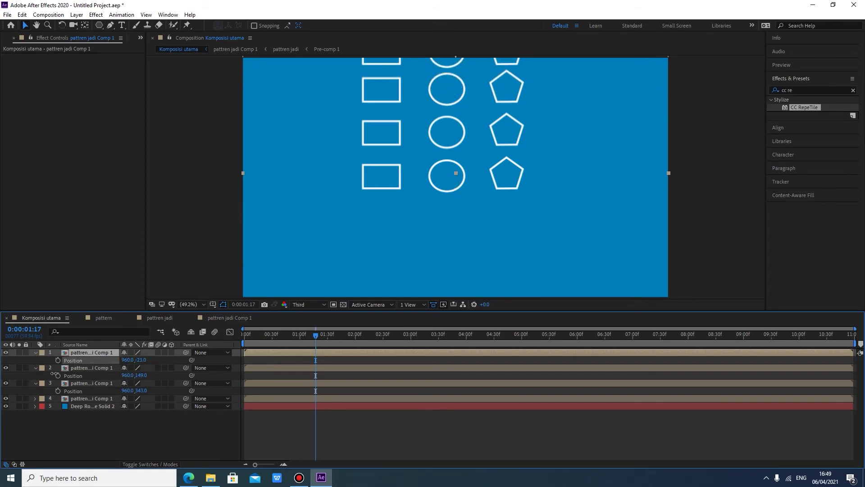
pyautogui.moveTo(49, 374); pyautogui.dragTo(56, 382)
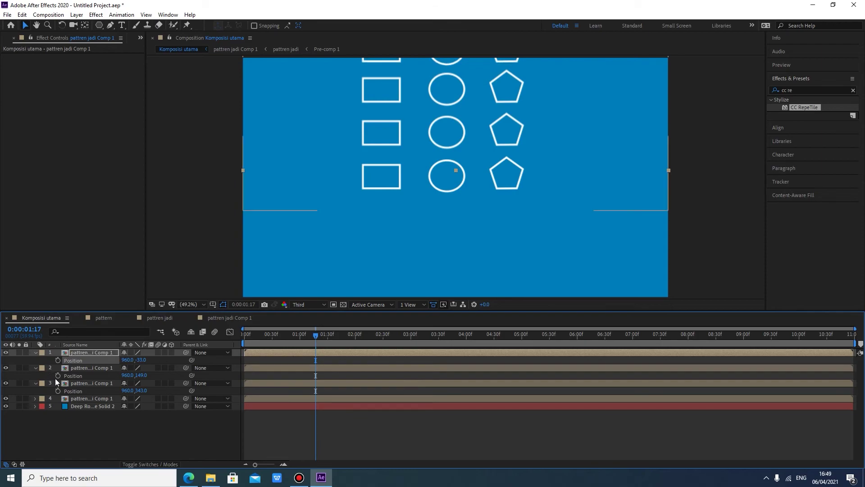
pyautogui.click(35, 352)
pyautogui.click(36, 360)
# Duplicate the top shape-column layer twice, shifting each copy down a row
pyautogui.click(34, 367)
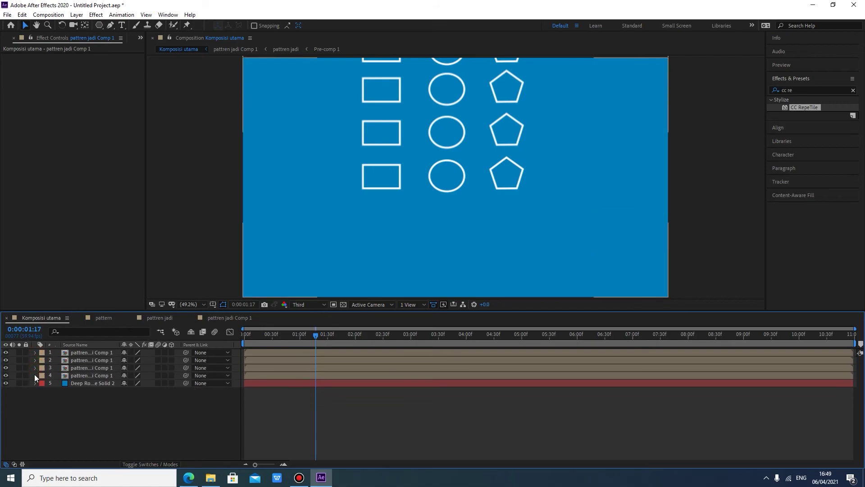
pyautogui.click(105, 353)
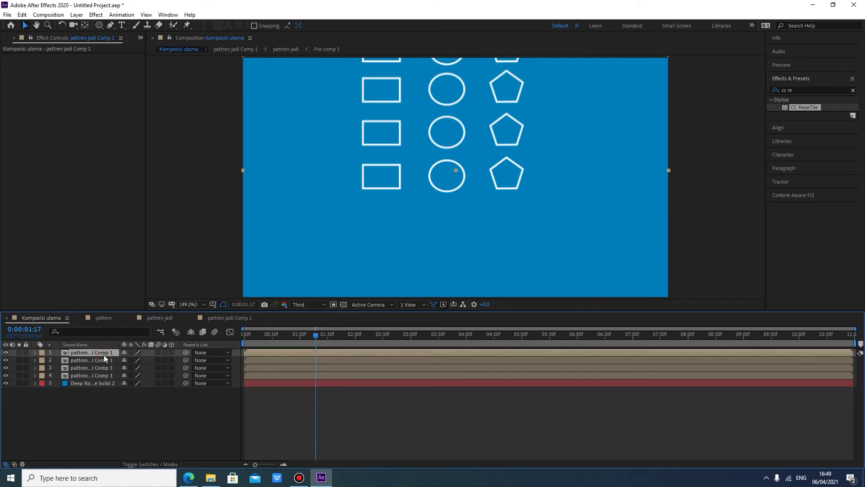
pyautogui.hotkey('ctrl', 'd')
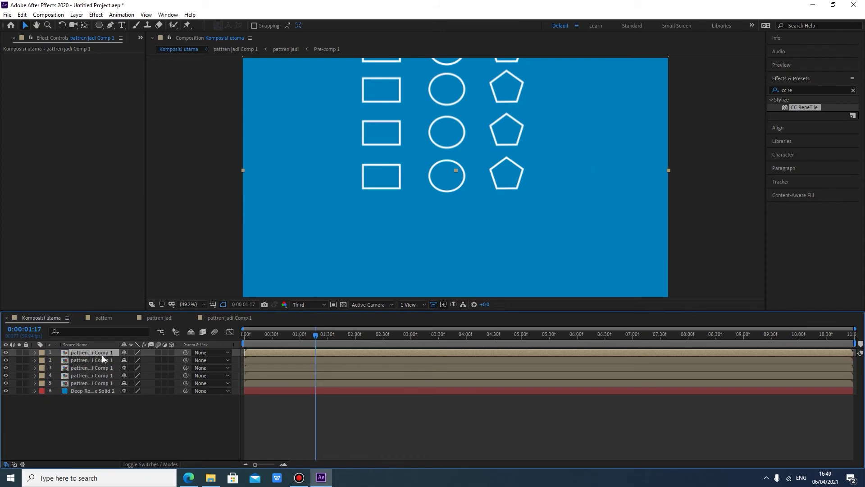
pyautogui.press('p')
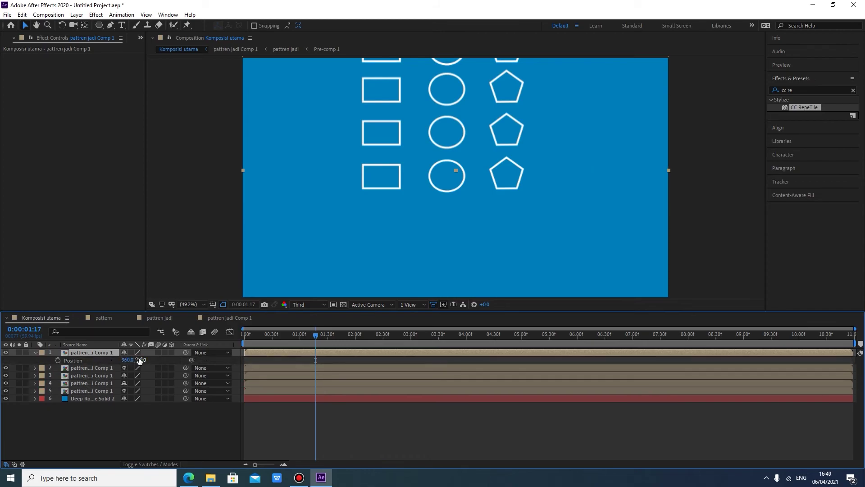
pyautogui.moveTo(138, 360)
pyautogui.mouseDown()
pyautogui.moveTo(197, 345)
pyautogui.moveTo(504, 344)
pyautogui.mouseUp()
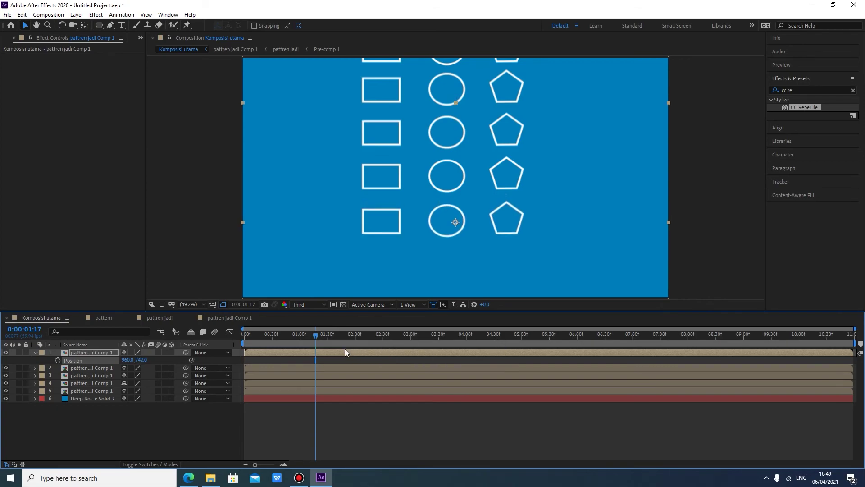
pyautogui.hotkey('ctrl', 'd')
pyautogui.press('p')
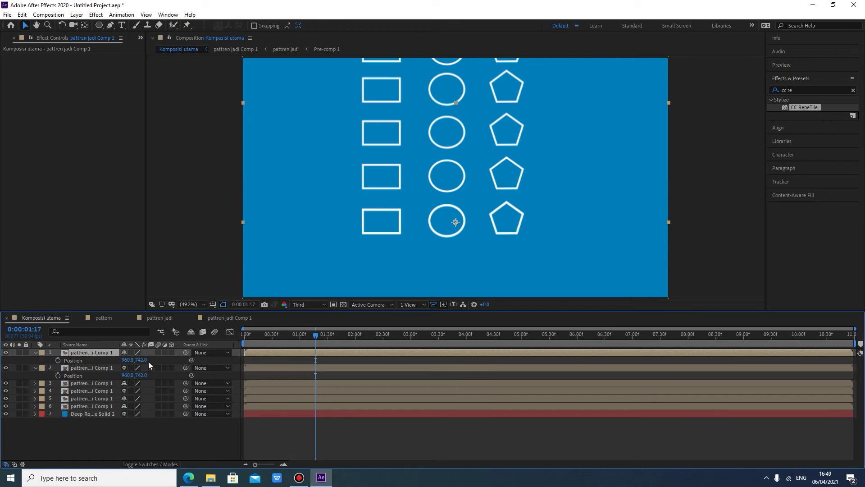
pyautogui.moveTo(143, 360); pyautogui.dragTo(225, 360)
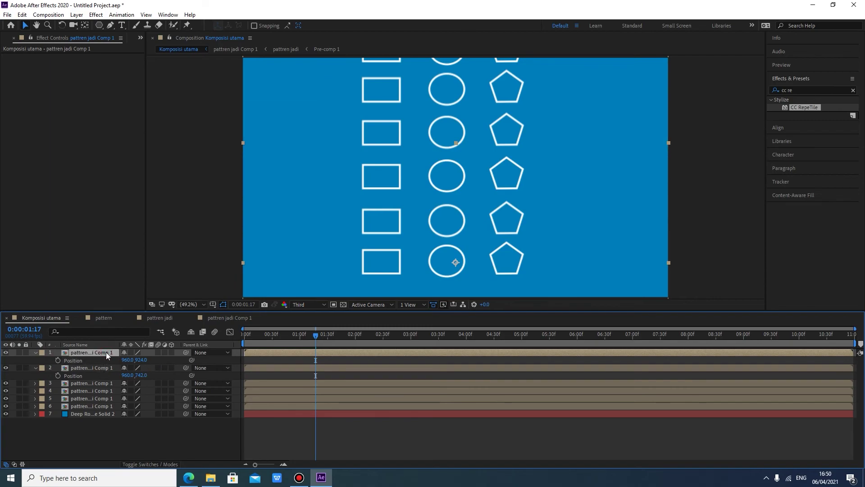
# Add one more copy pushed to the frame bottom, then collapse the layers' properties
pyautogui.hotkey('ctrl', 'd')
pyautogui.press('p')
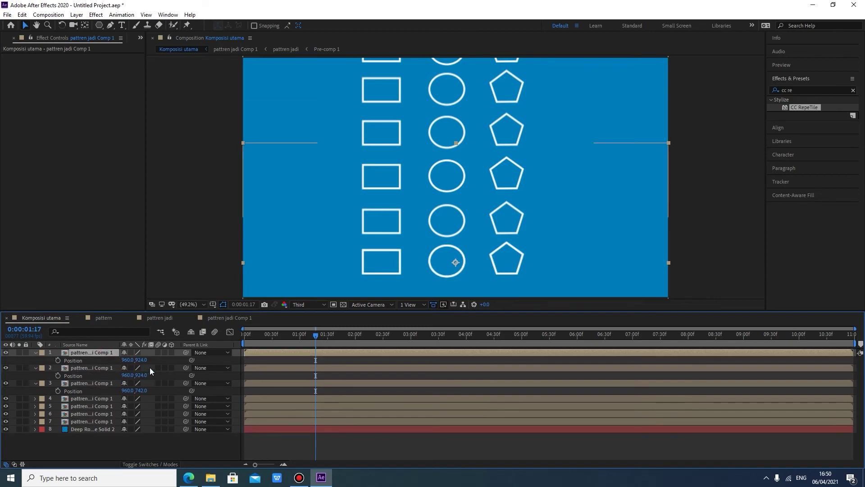
pyautogui.moveTo(141, 360); pyautogui.dragTo(230, 360)
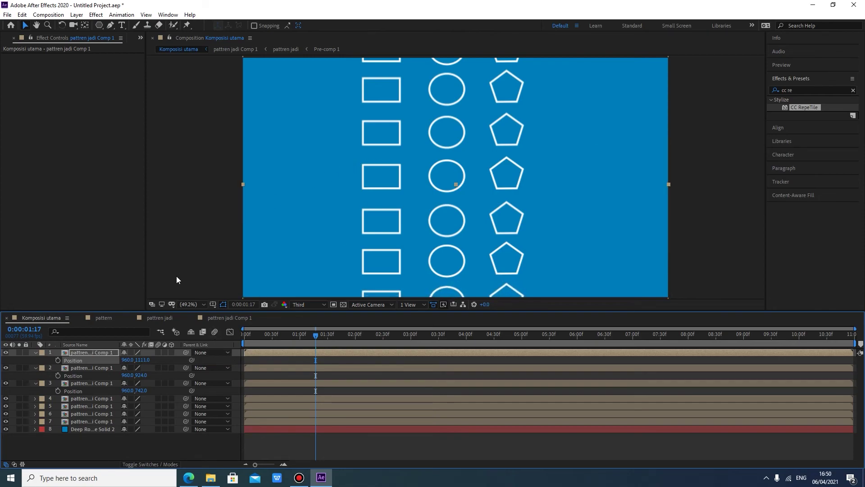
pyautogui.click(35, 352)
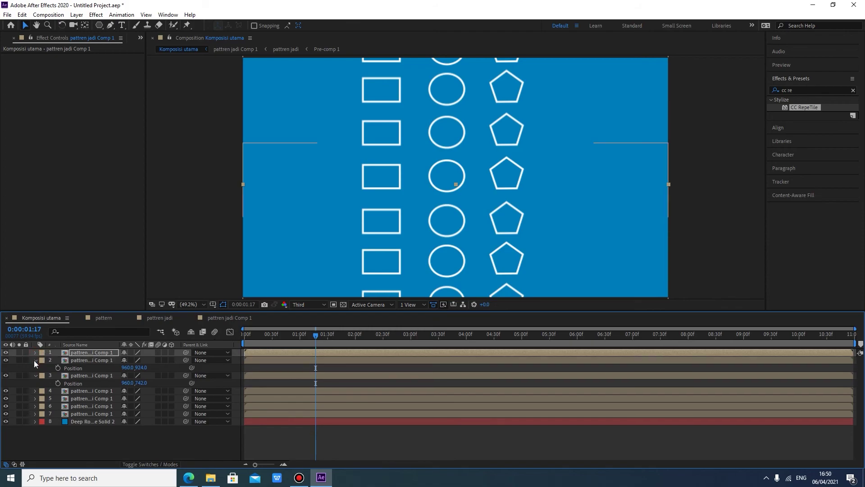
pyautogui.click(35, 360)
pyautogui.click(35, 367)
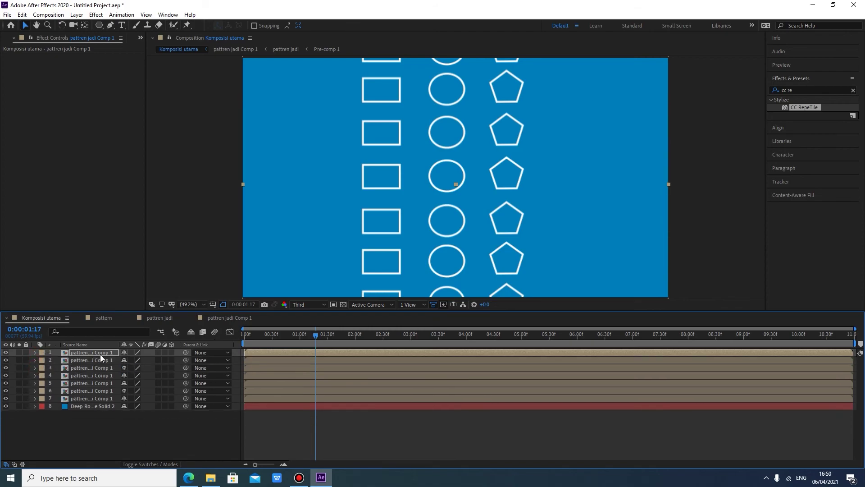
# Pre-compose layers 1–7 into a new composition named 'pattren banyak'
pyautogui.keyDown('shift'); pyautogui.click(103, 399); pyautogui.keyUp('shift')
pyautogui.rightClick(103, 398)
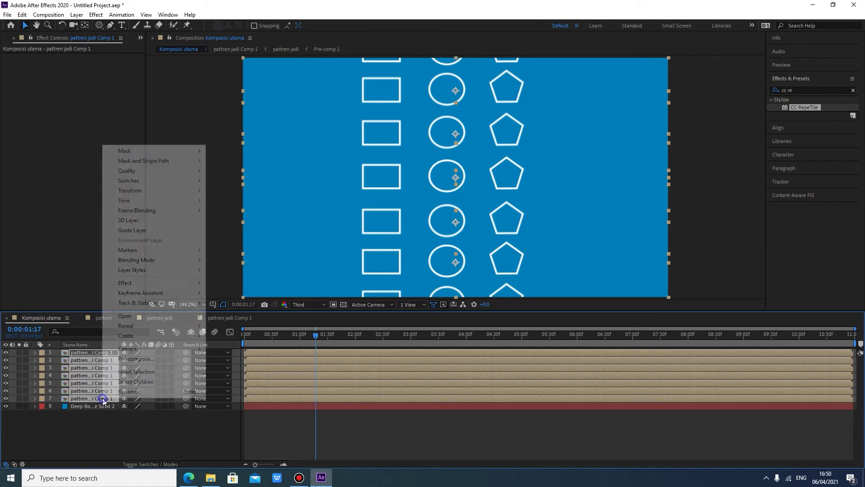
pyautogui.click(148, 360)
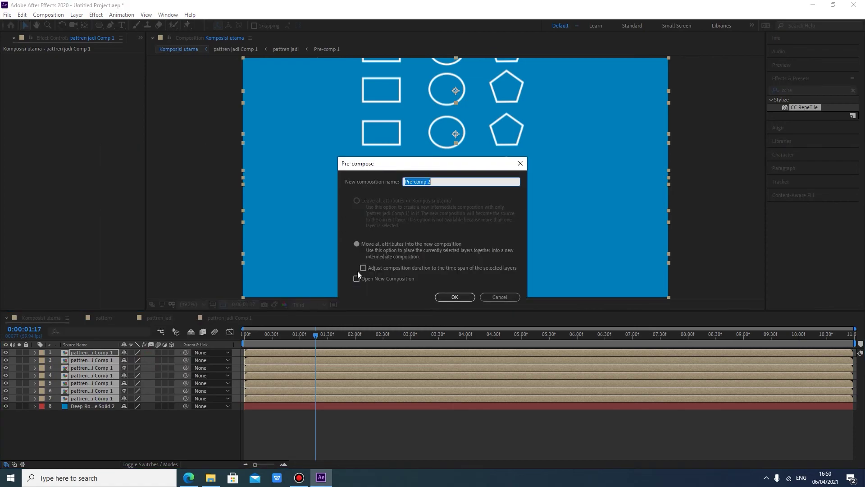
pyautogui.write('p')
pyautogui.write('attren b')
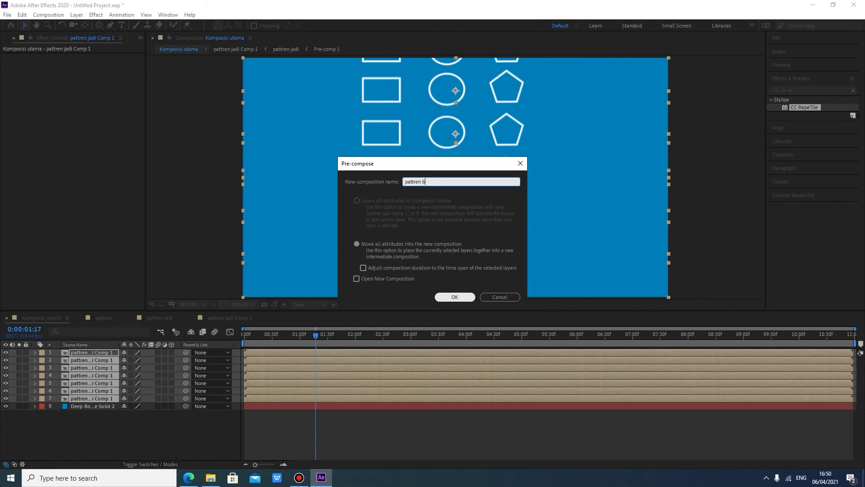
pyautogui.write('anyak')
pyautogui.click(455, 297)
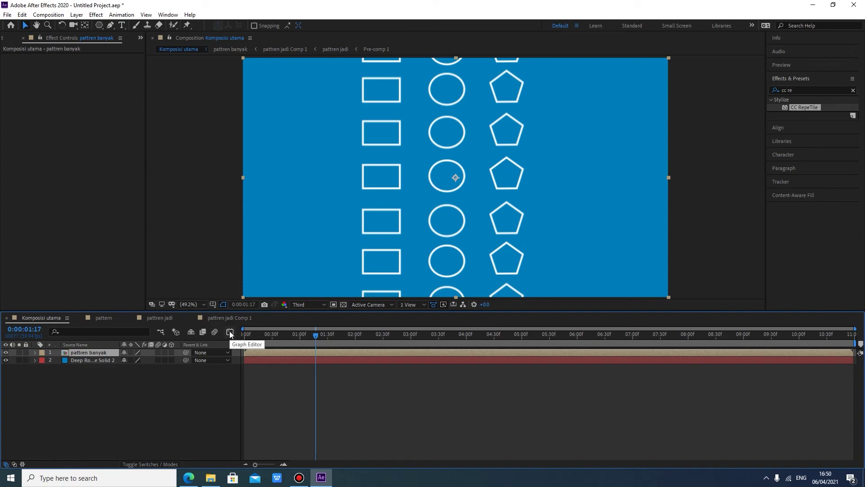
# Duplicate pattren banyak and slide the copy left to Position X 108
pyautogui.hotkey('ctrl', 'd')
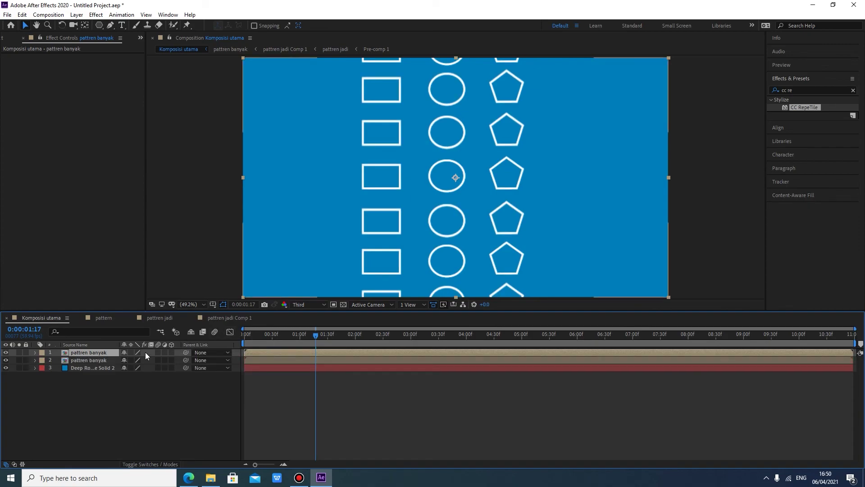
pyautogui.press('p')
pyautogui.moveTo(121, 362); pyautogui.dragTo(90, 397)
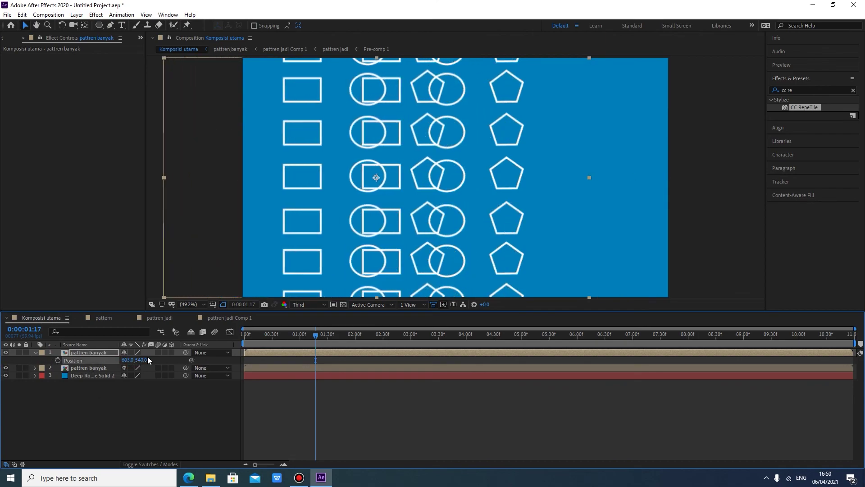
pyautogui.moveTo(128, 360); pyautogui.dragTo(3, 375)
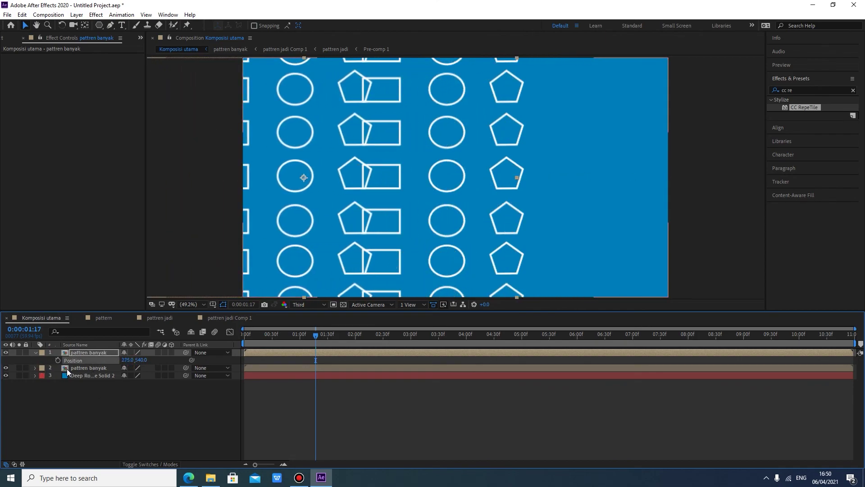
pyautogui.moveTo(129, 360); pyautogui.dragTo(57, 361)
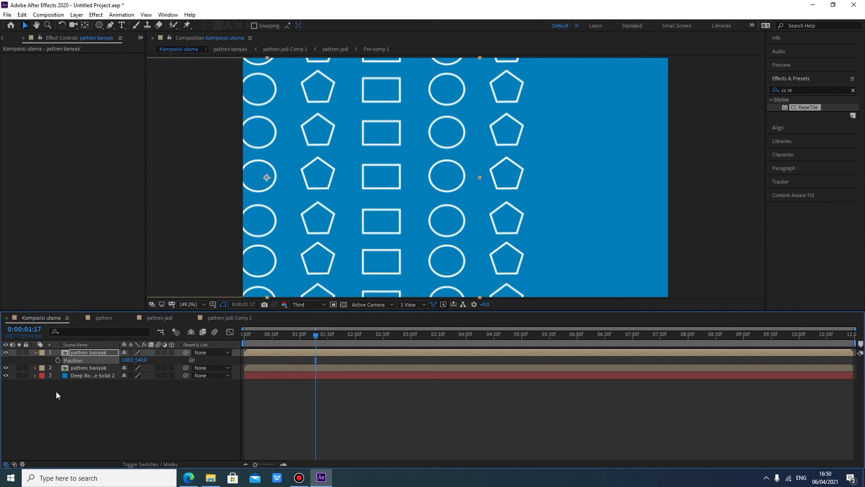
# Add another pattren banyak copy on the right at position 1786, 540
pyautogui.hotkey('ctrl', 'd')
pyautogui.press('p')
pyautogui.moveTo(129, 361)
pyautogui.mouseDown()
pyautogui.moveTo(622, 365)
pyautogui.moveTo(851, 328)
pyautogui.mouseUp()
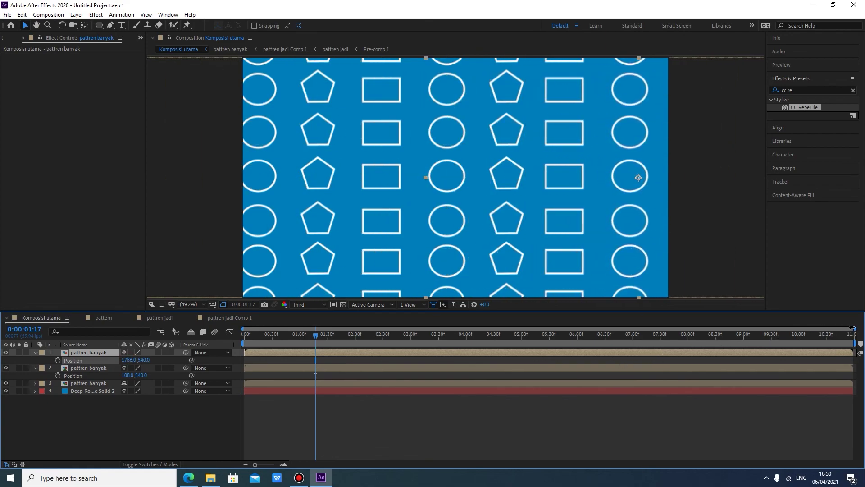
pyautogui.press('Return')
pyautogui.click(309, 305)
# Set preview resolution to Quarter, play the pattern animation from the start, then clear the effects search
pyautogui.click(311, 357)
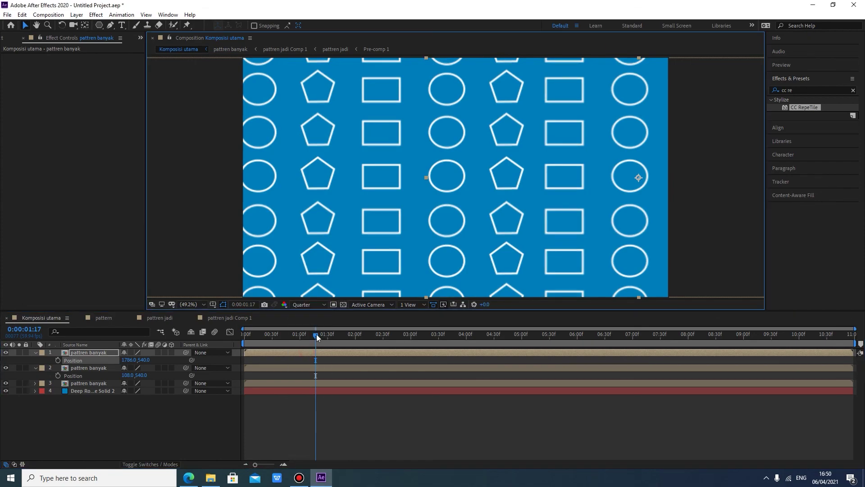
pyautogui.moveTo(316, 334); pyautogui.dragTo(234, 344)
pyautogui.press('space')
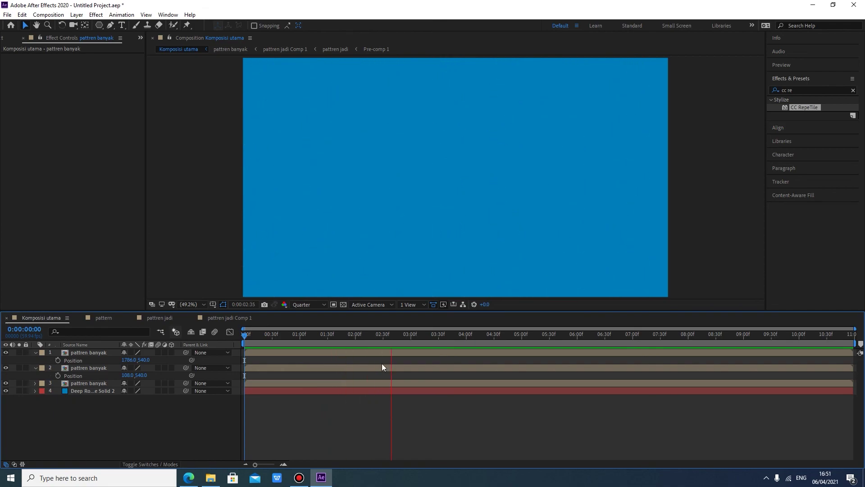
pyautogui.press('space')
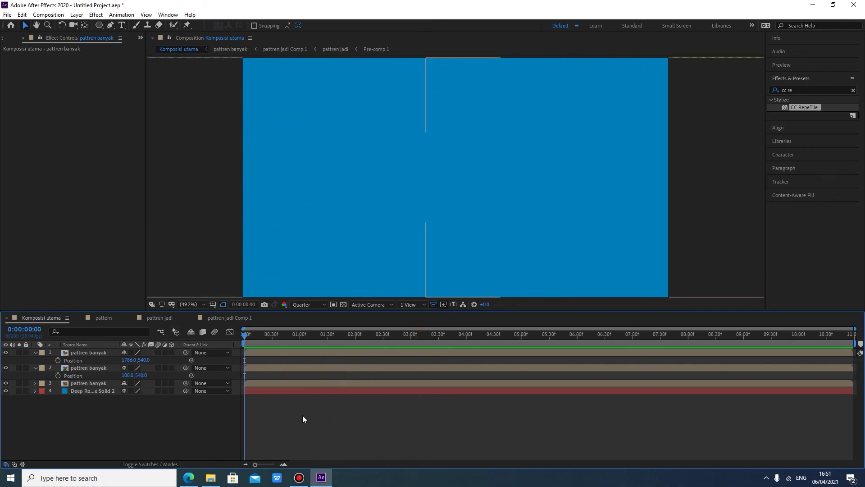
pyautogui.press('space')
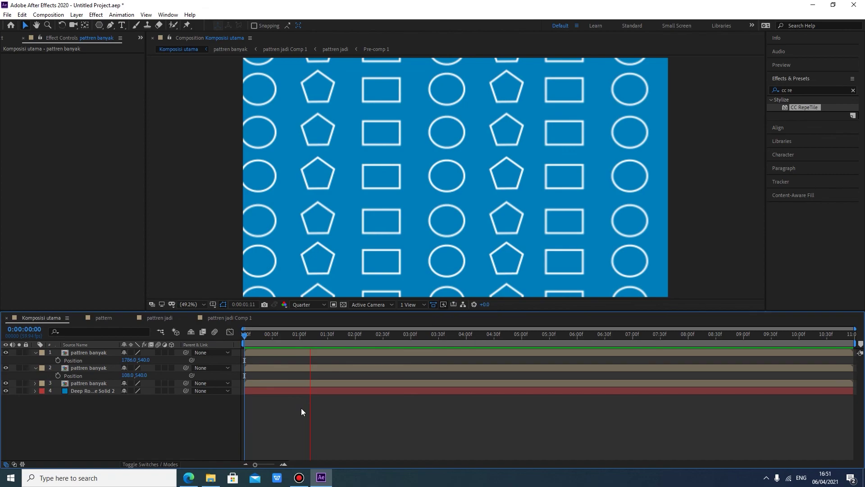
pyautogui.press('space')
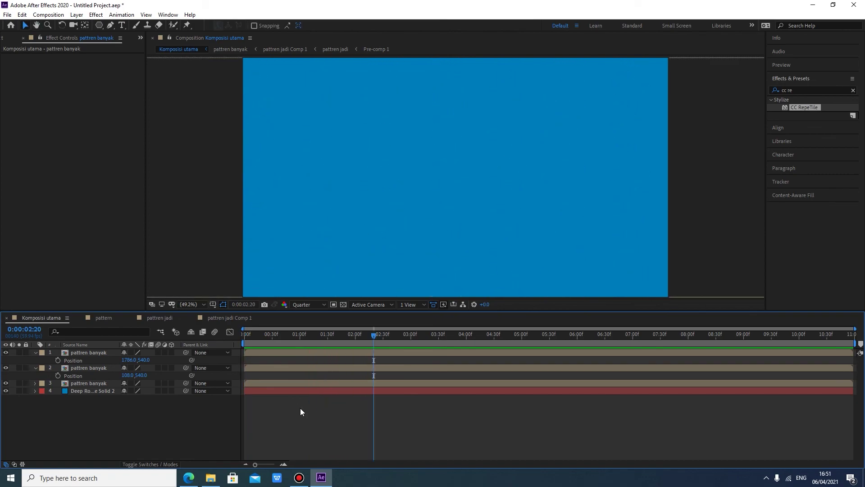
pyautogui.click(854, 90)
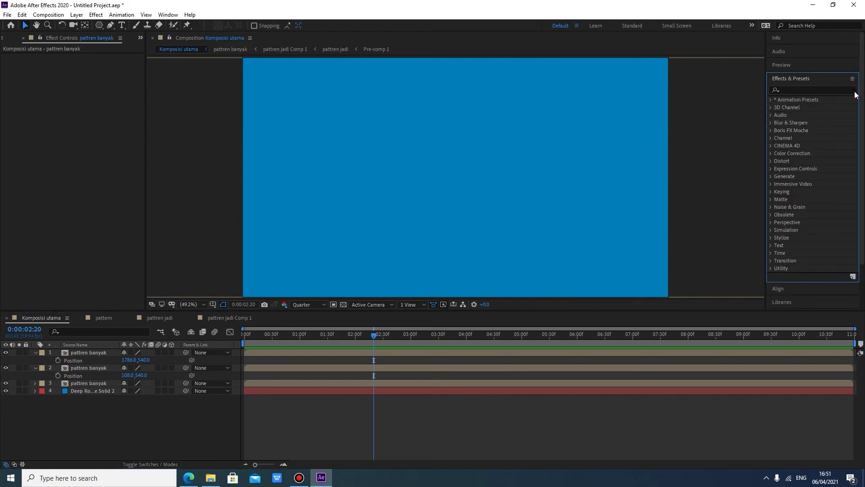